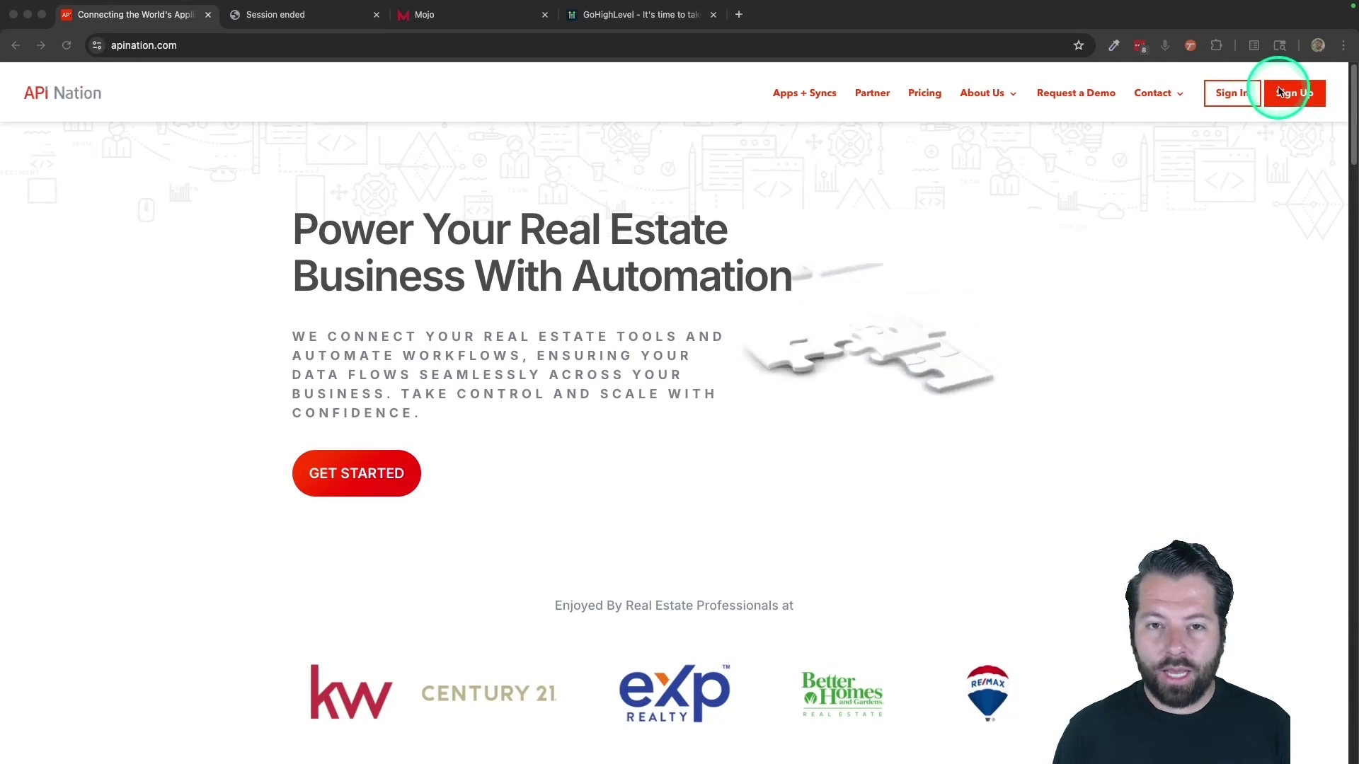
Sign in to API Nation and open the Mojo app page.
left_click(1232, 93)
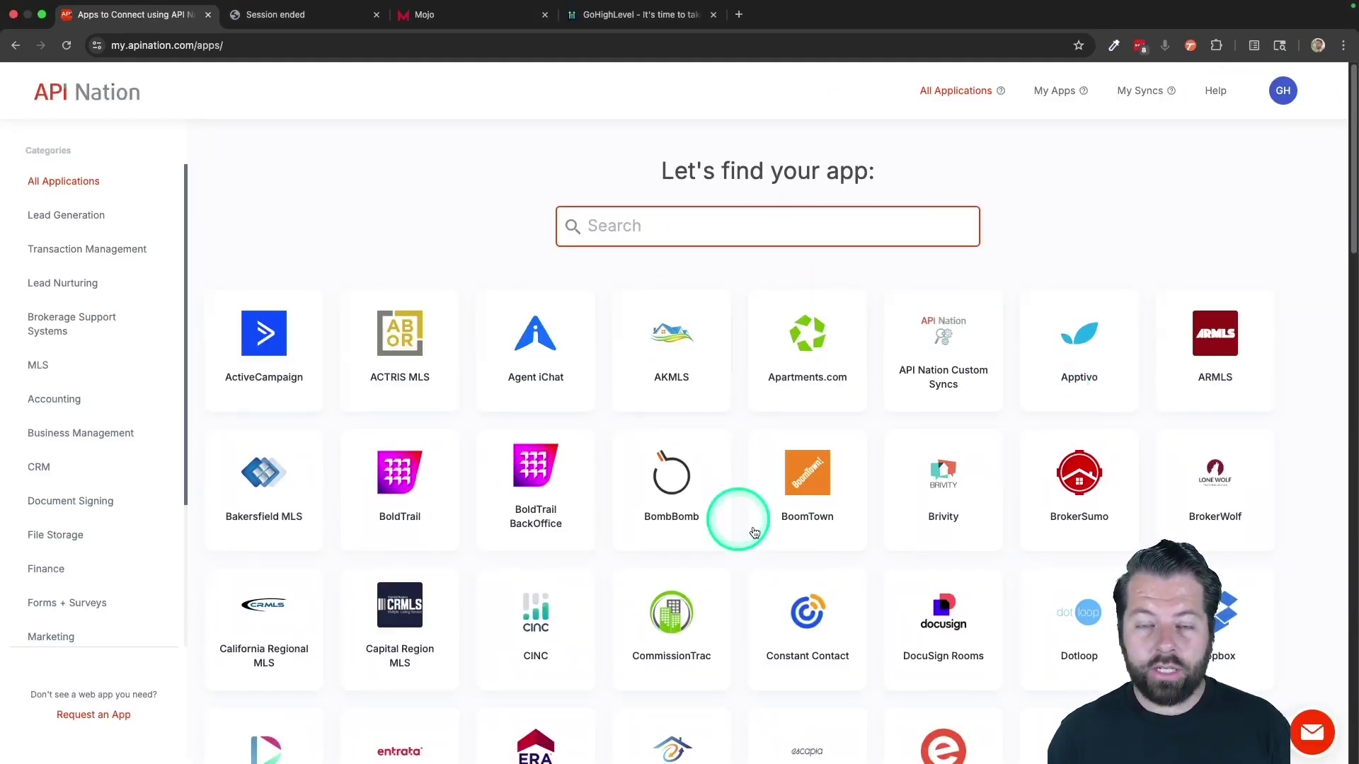
scroll(746, 482, "down", 6)
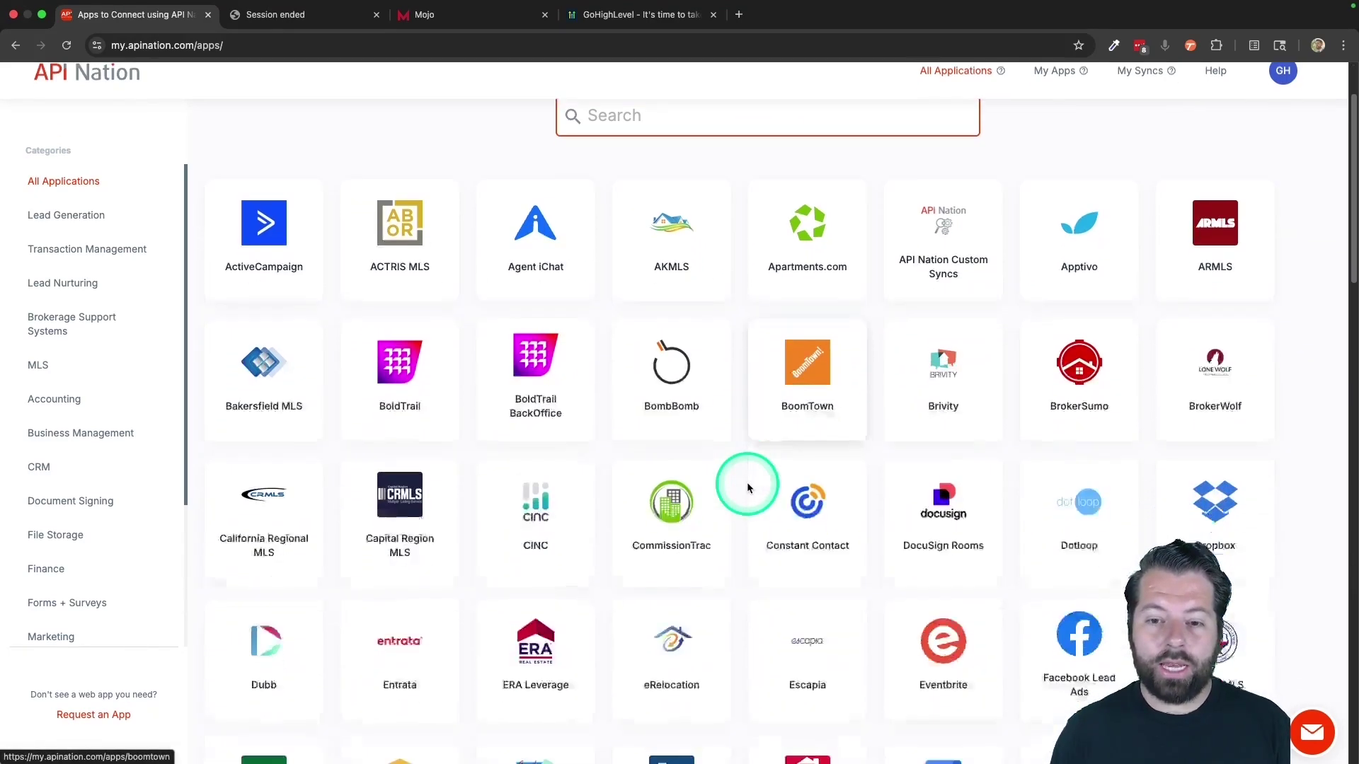
scroll(746, 482, "down", 5)
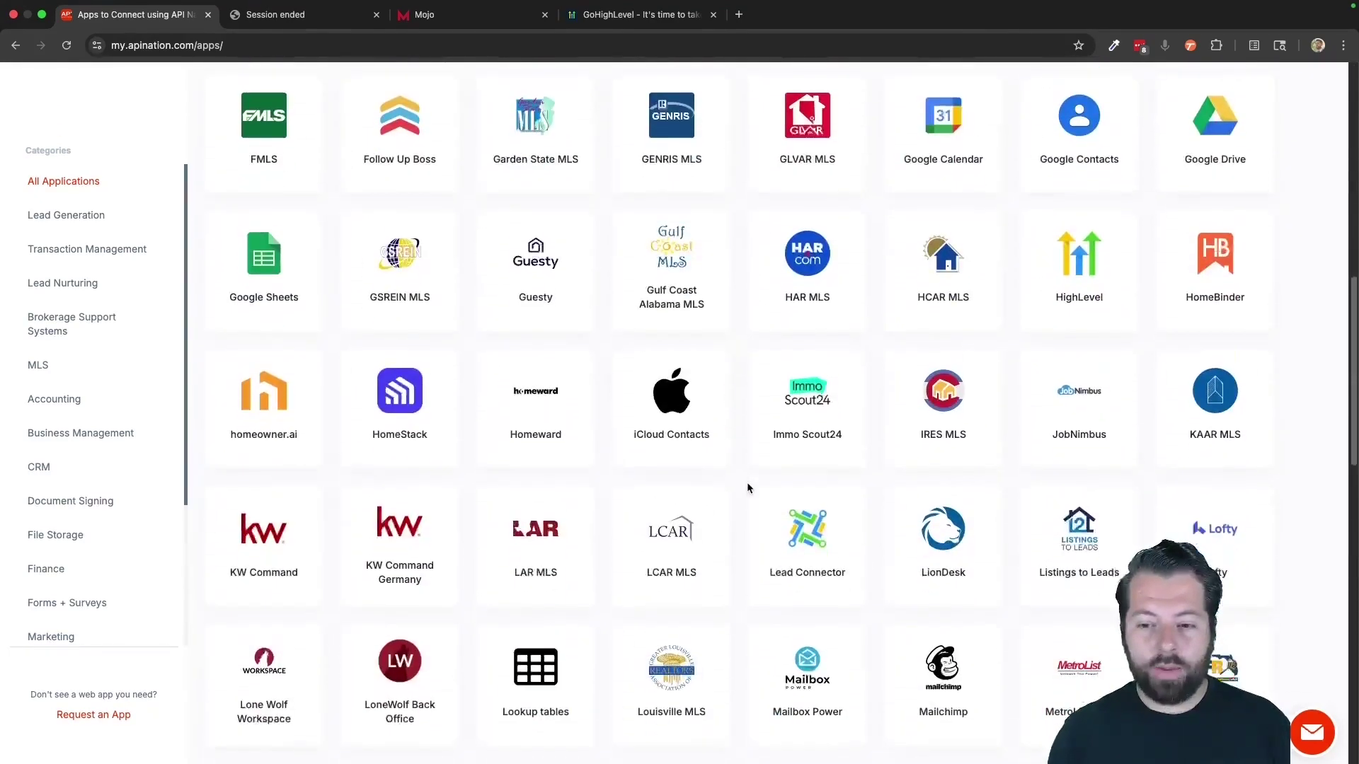
scroll(749, 488, "down", 4)
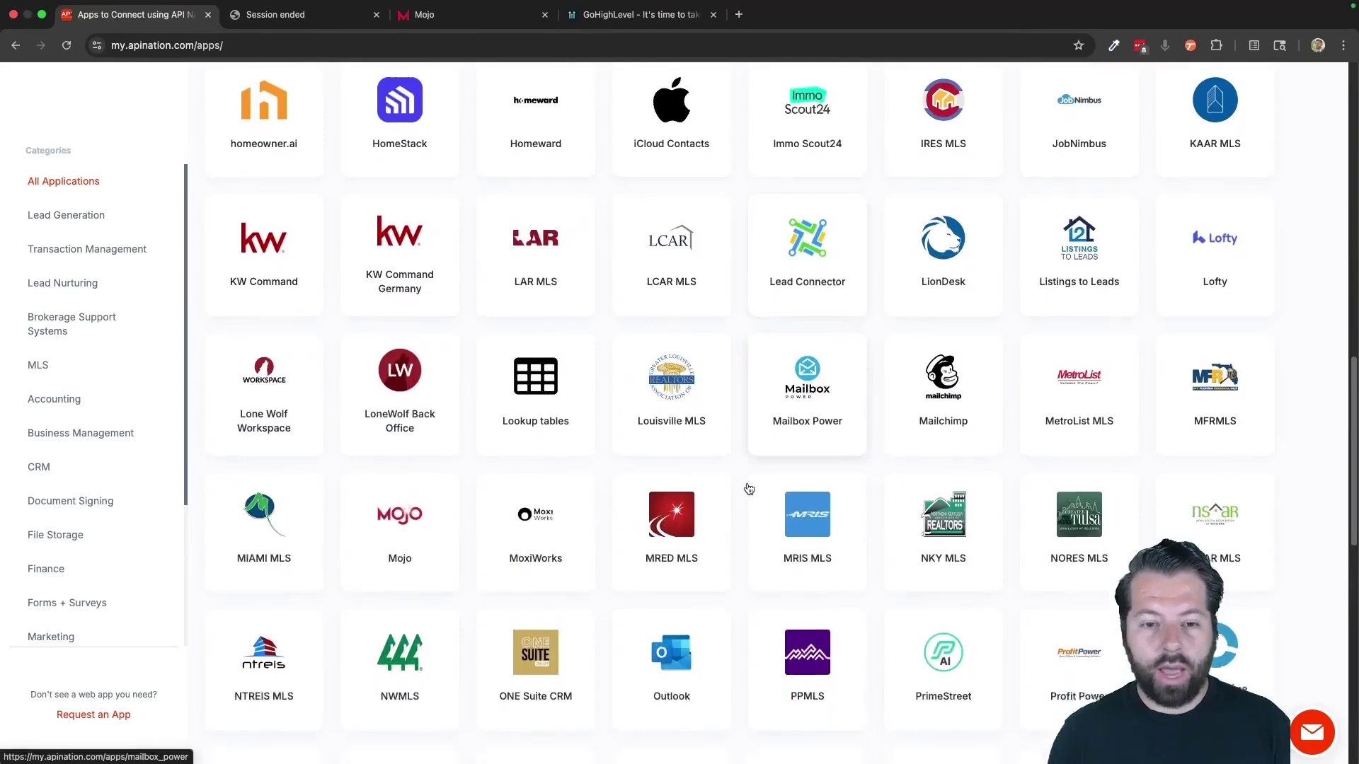
scroll(749, 489, "up", 1)
left_click(407, 298)
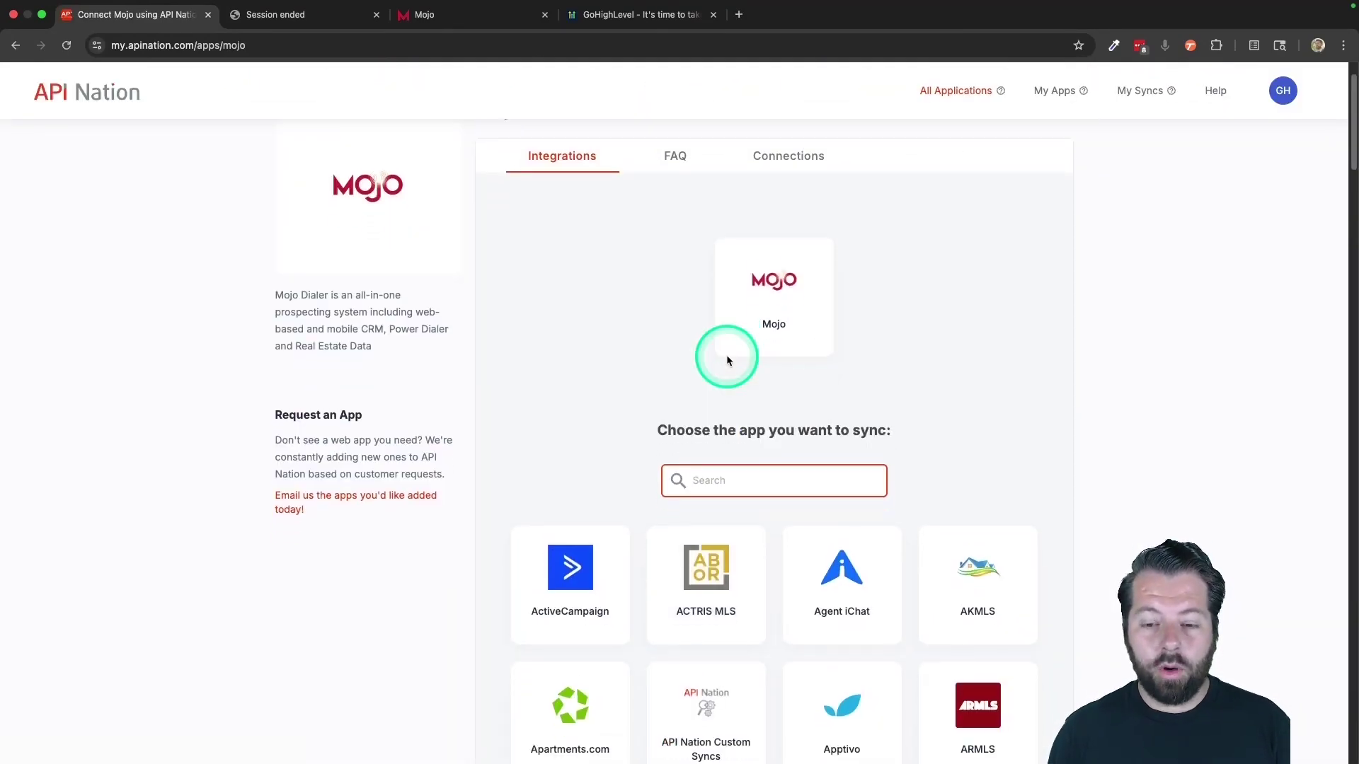
Search for 'high' in Choose the app and pick HighLevel.
scroll(727, 358, "down", 5)
scroll(729, 361, "down", 7)
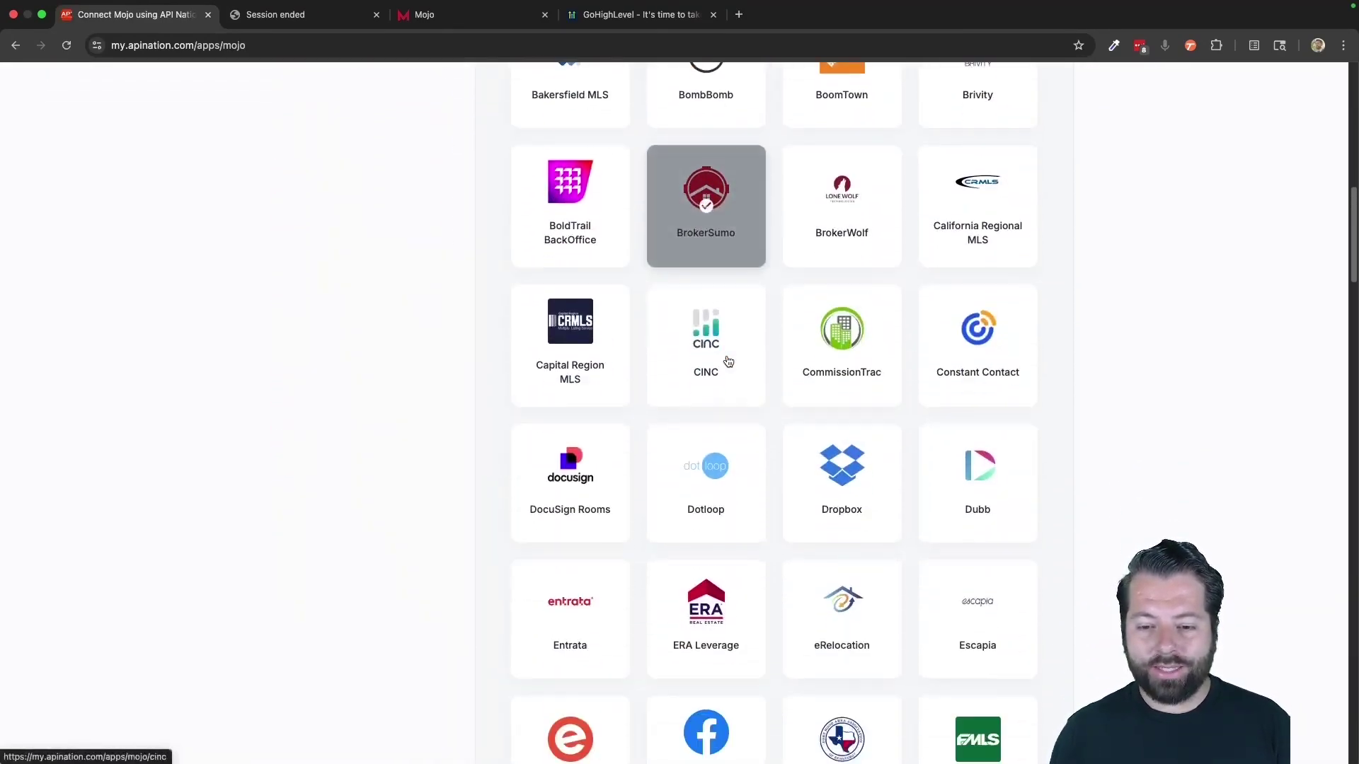
scroll(729, 361, "up", 10)
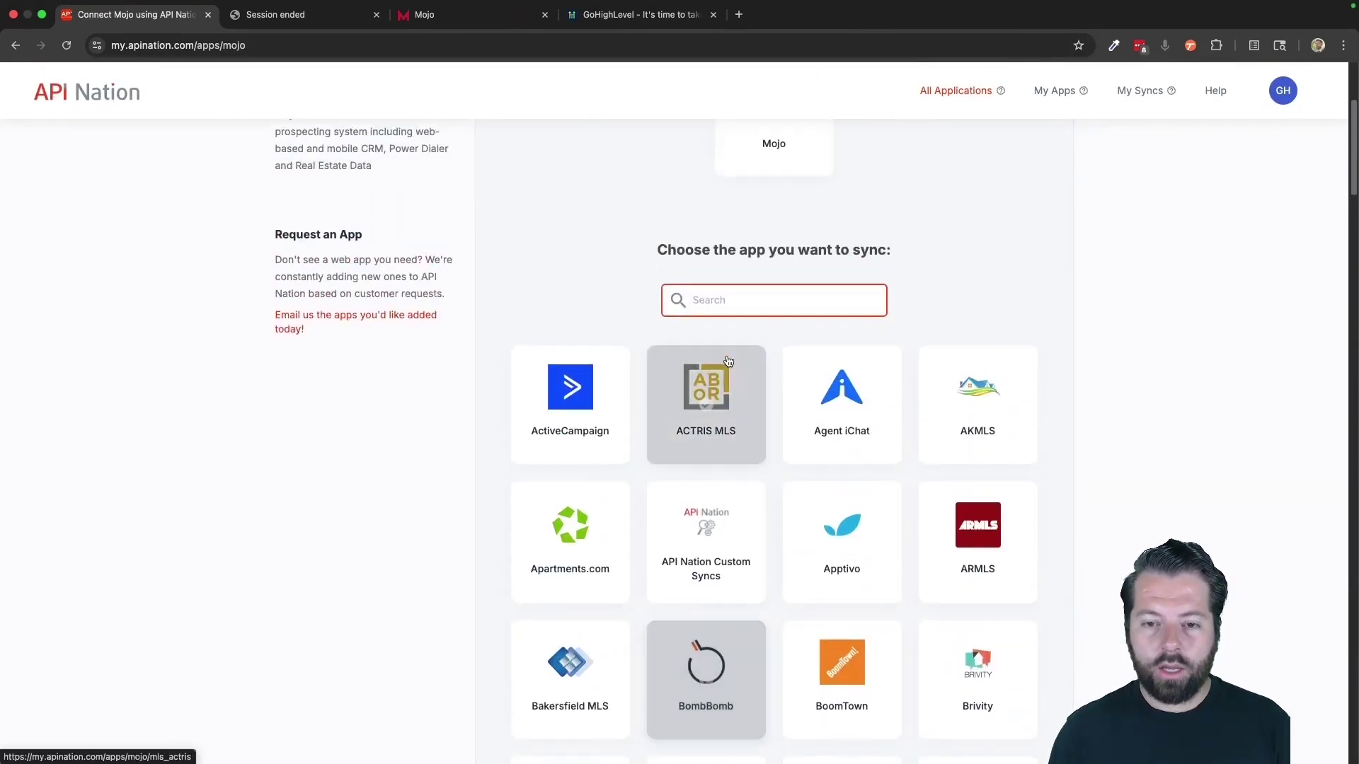
left_click(732, 311)
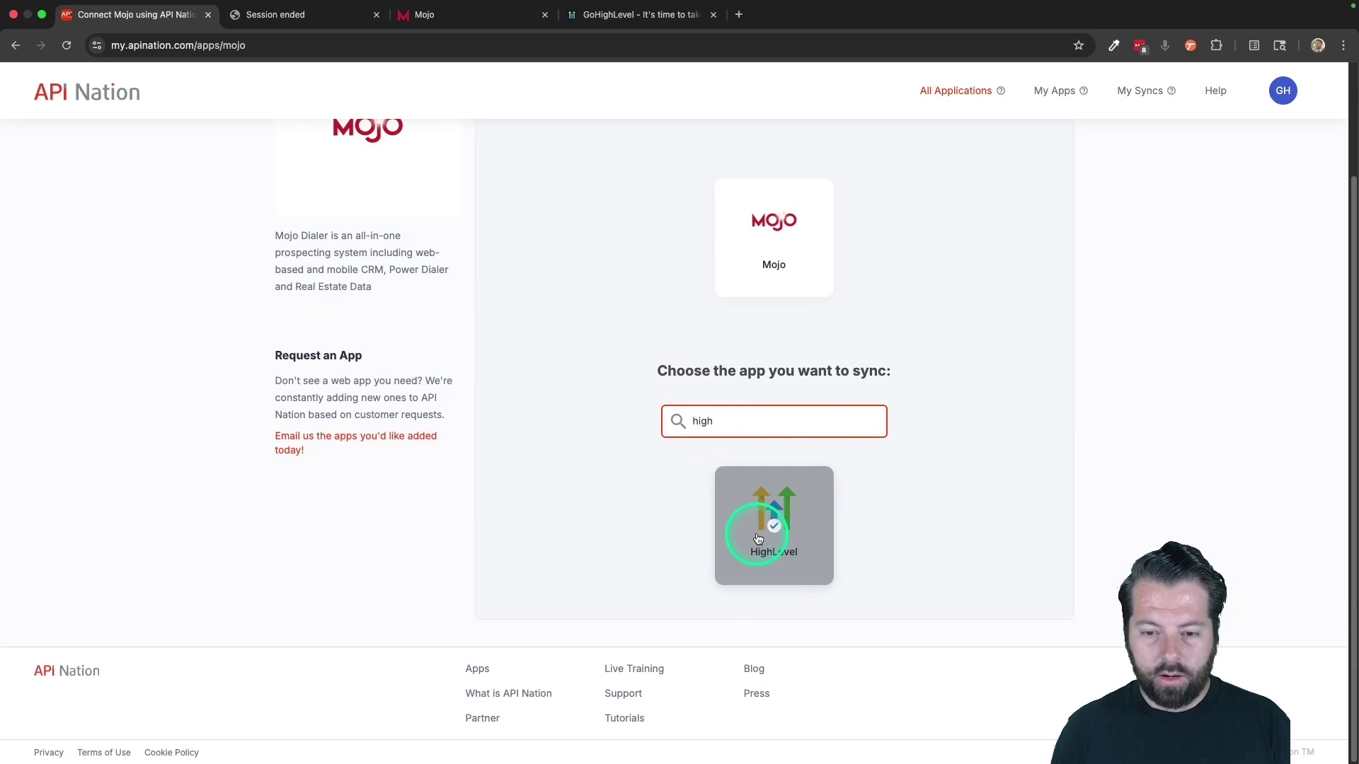
left_click(760, 537)
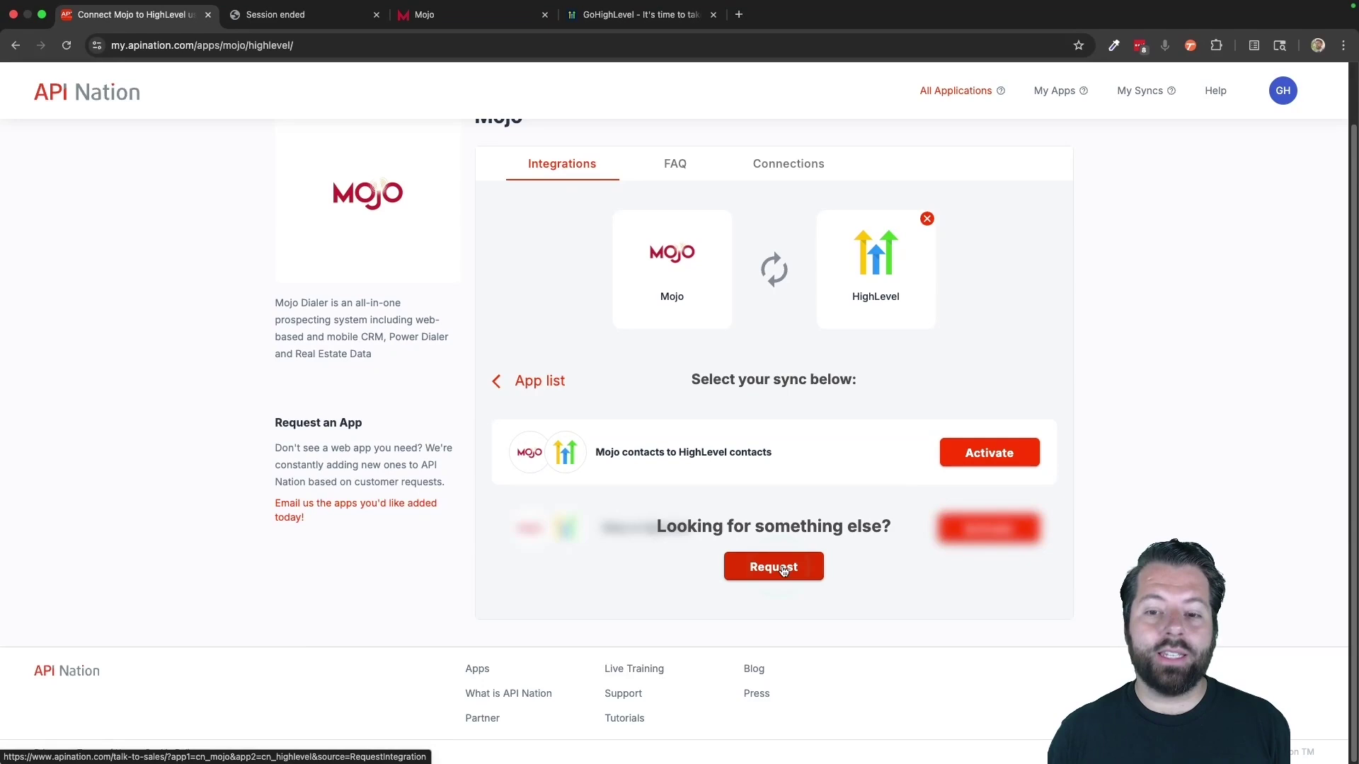
Activate 'Mojo contacts to HighLevel contacts' and connect the saved Mojo and HighLevel accounts.
left_click(972, 455)
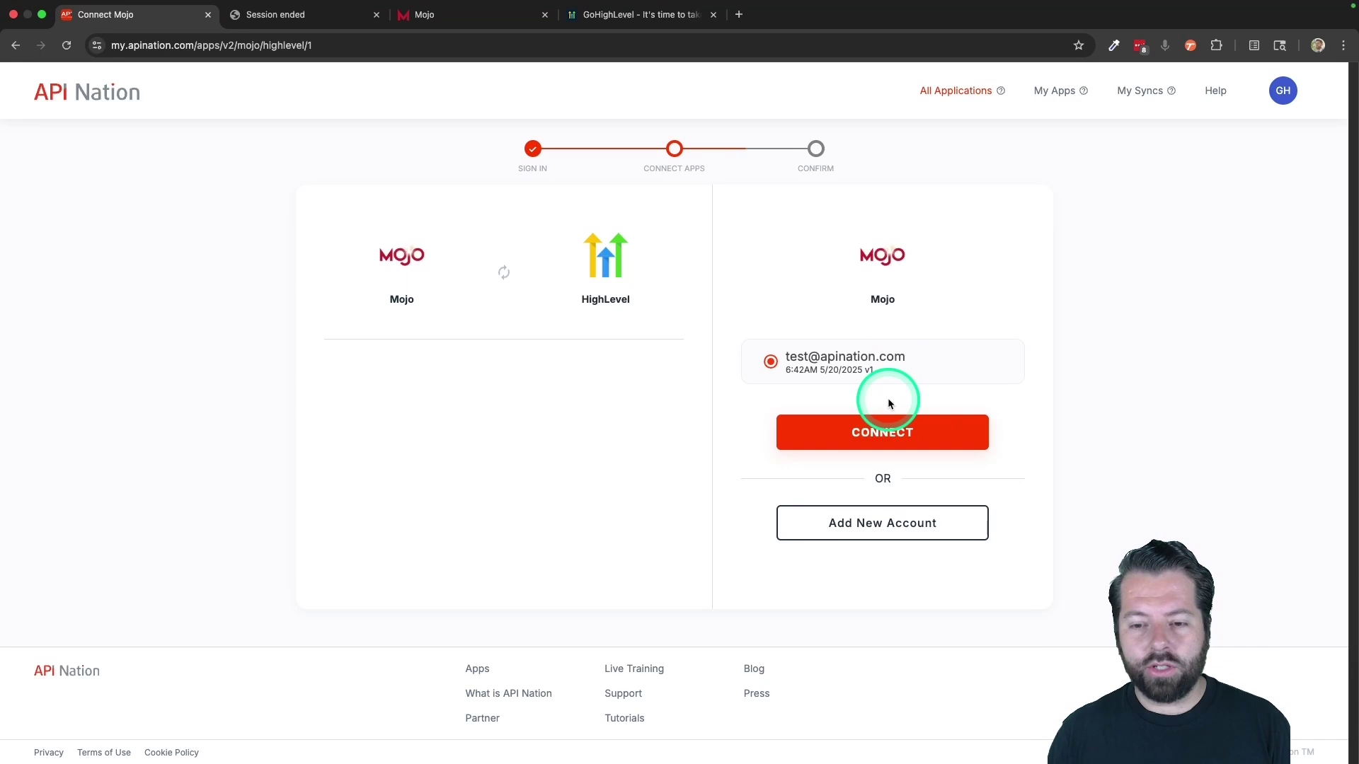
left_click(885, 428)
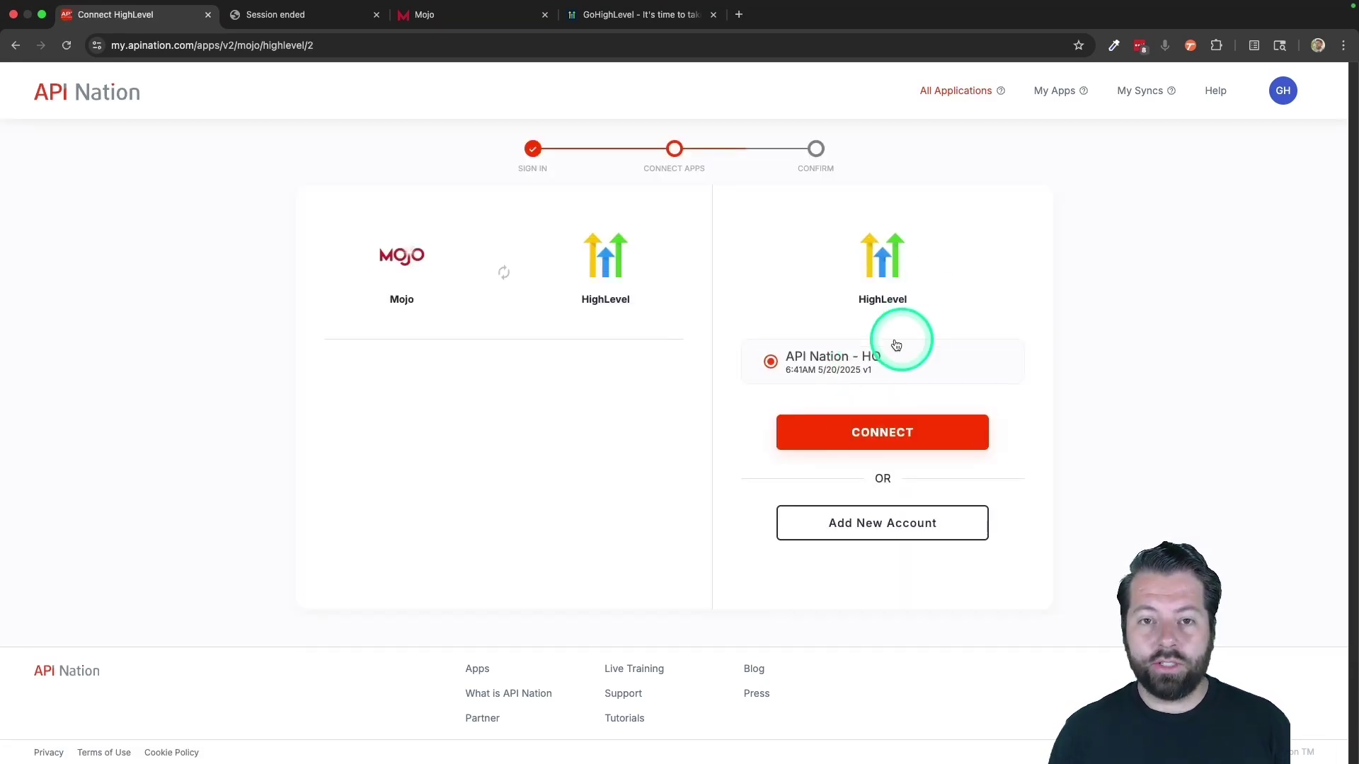
left_click(862, 433)
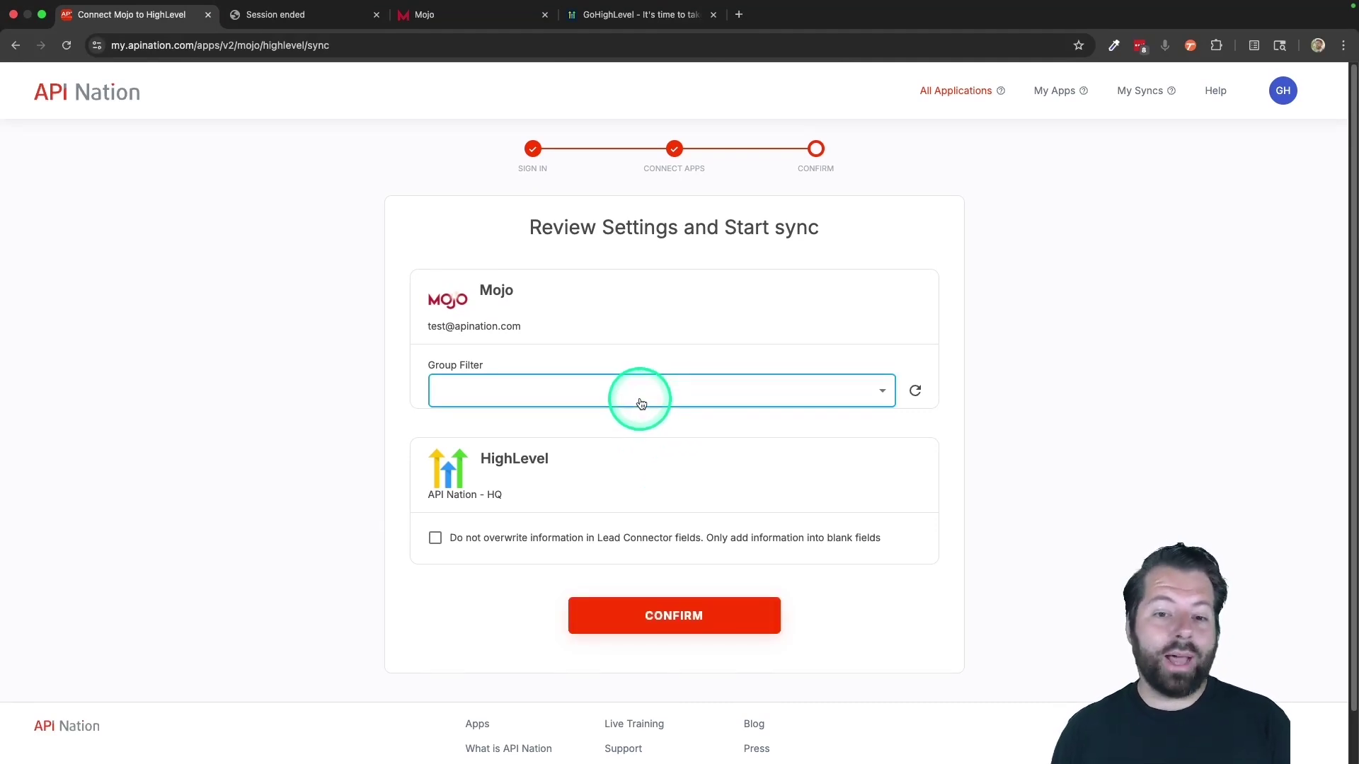
Set the Group Filter to All Mojo contact groups and confirm the sync settings.
left_click(557, 390)
left_click(454, 390)
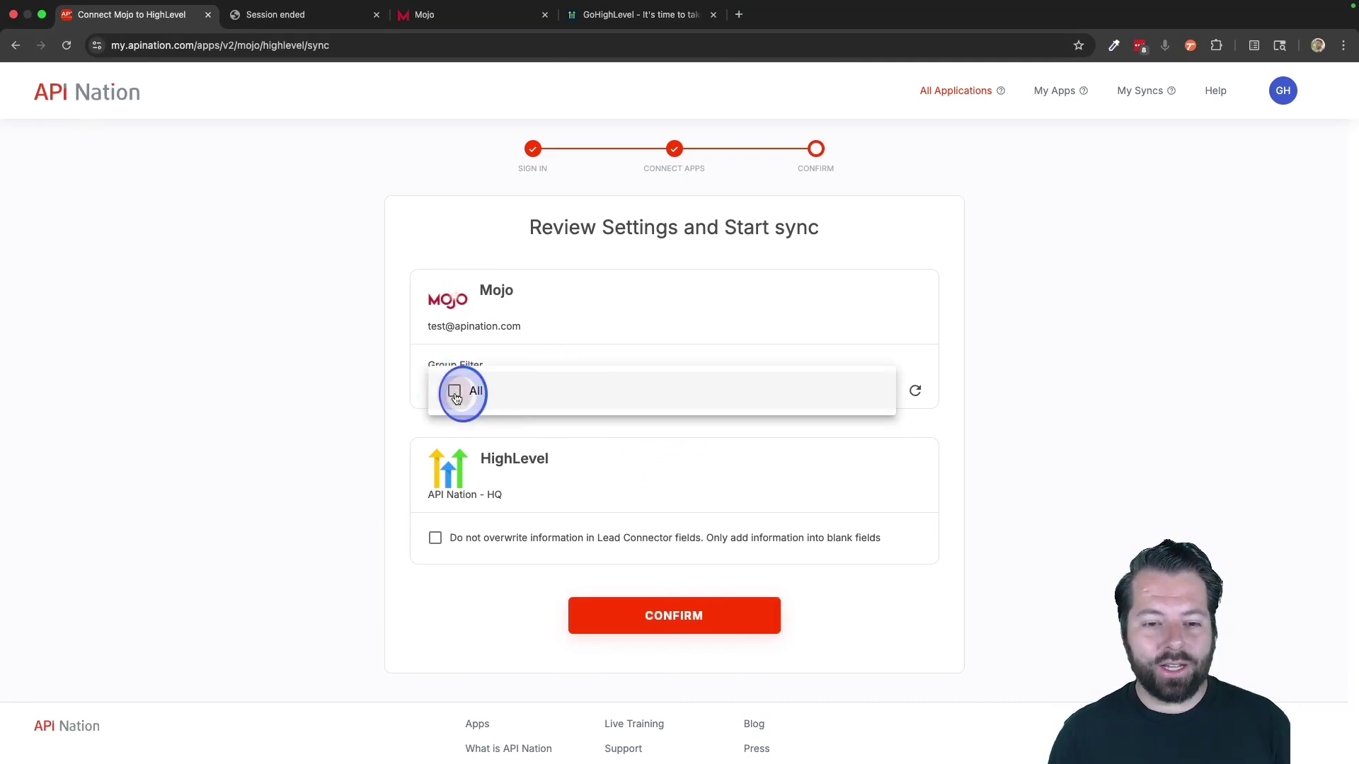
left_click(409, 413)
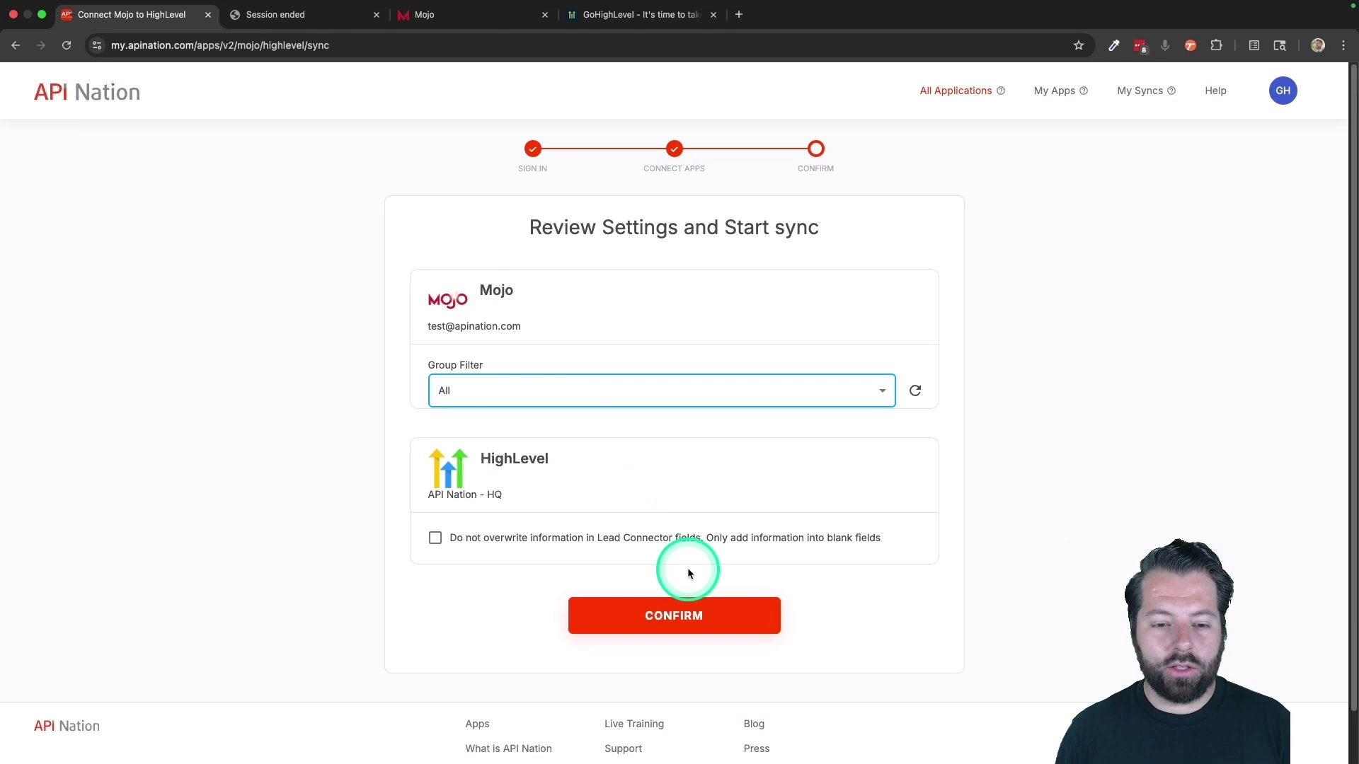
scroll(506, 490, "down", 2)
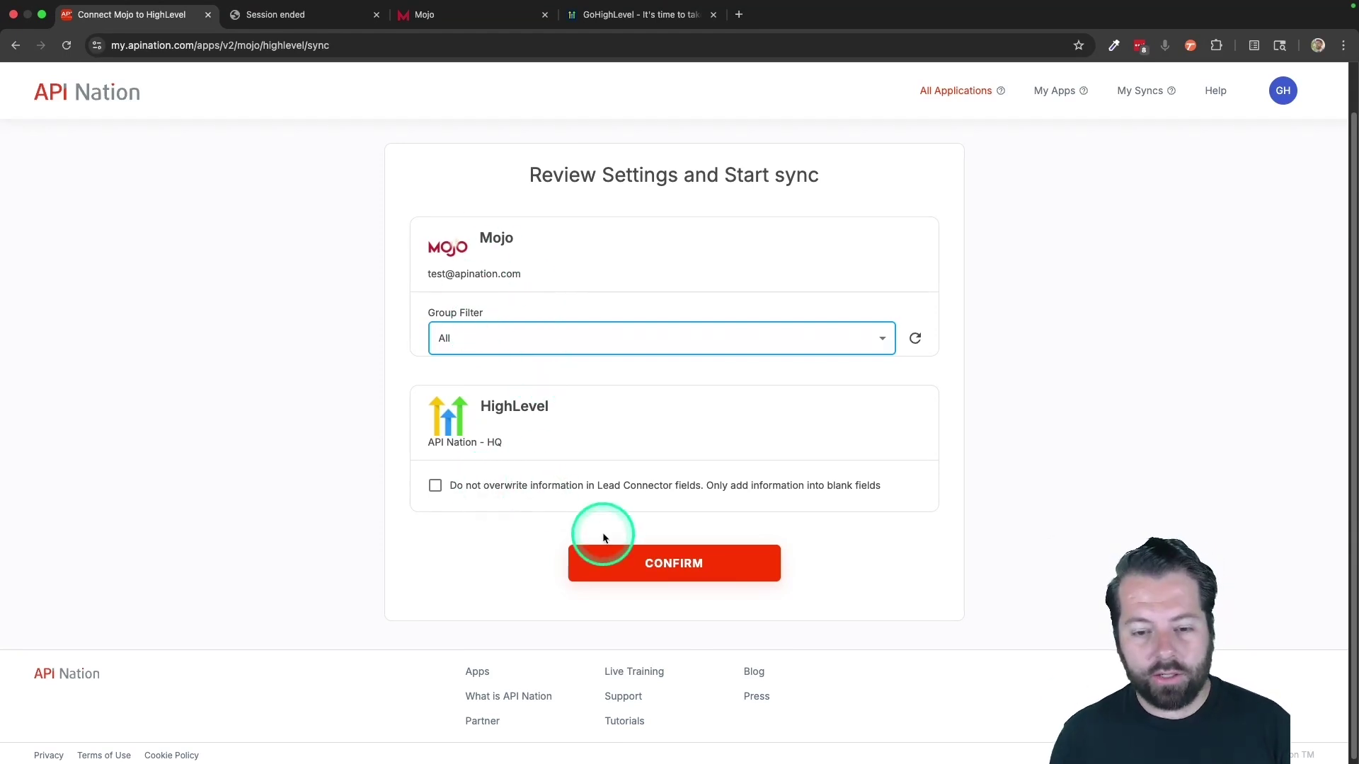
left_click(655, 571)
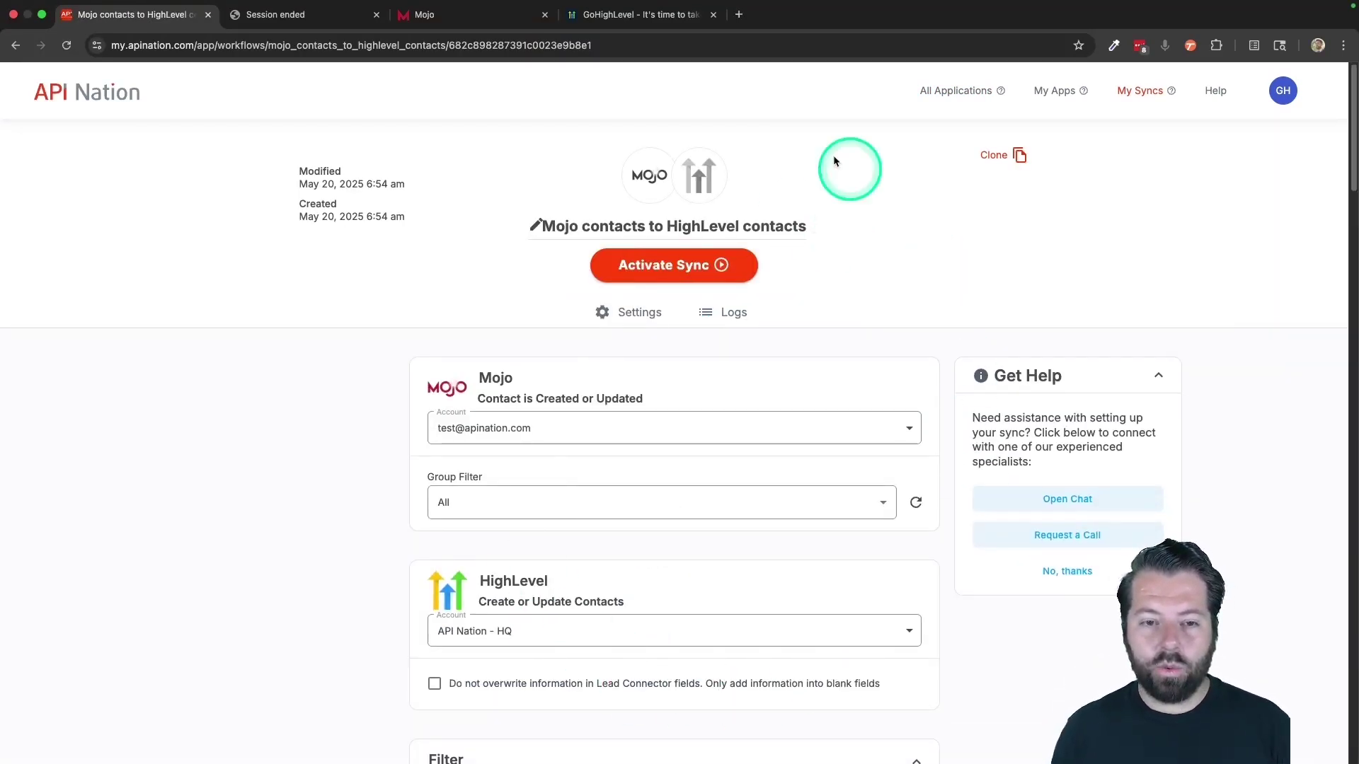
Add and save a contact filter requiring Property Address 'is not empty'.
scroll(626, 332, "down", 1)
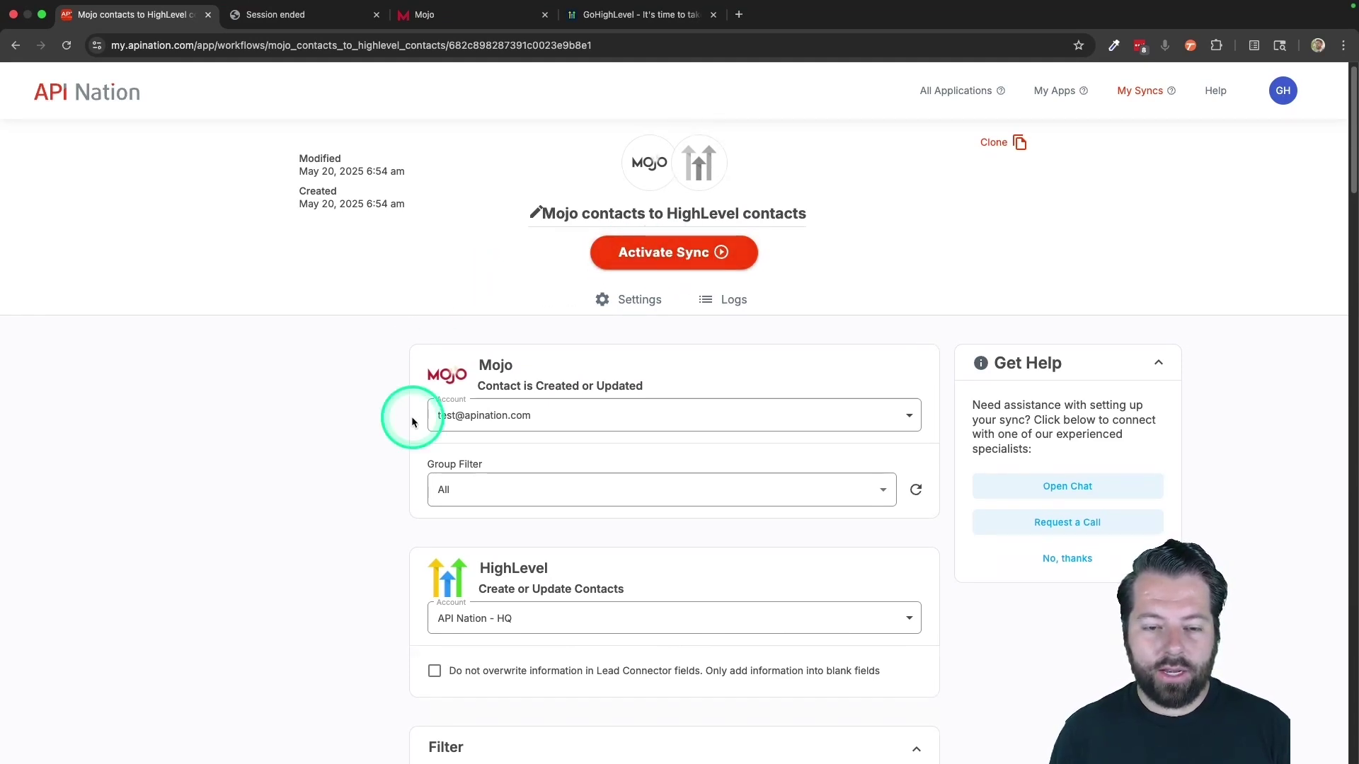
scroll(415, 418, "down", 2)
scroll(414, 419, "down", 5)
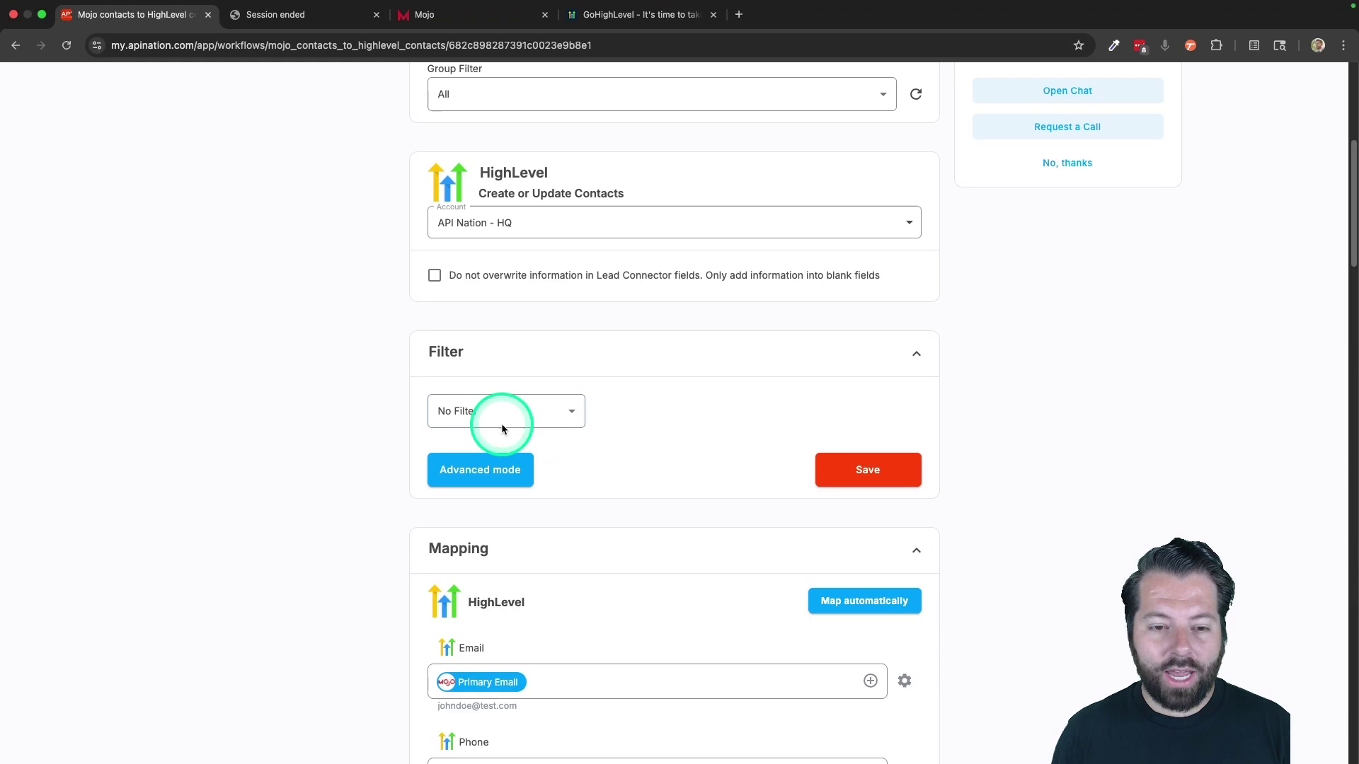
left_click_drag(432, 68, 449, 74)
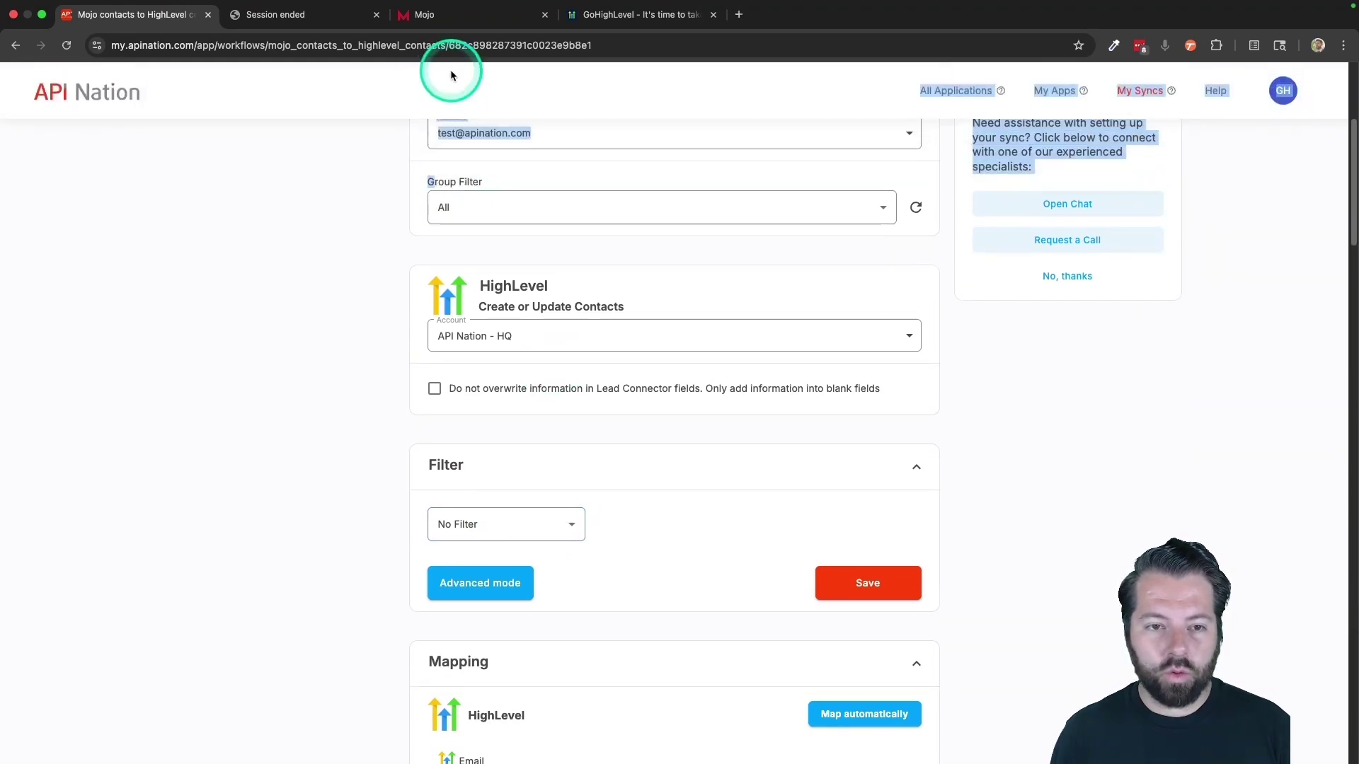
left_click(483, 531)
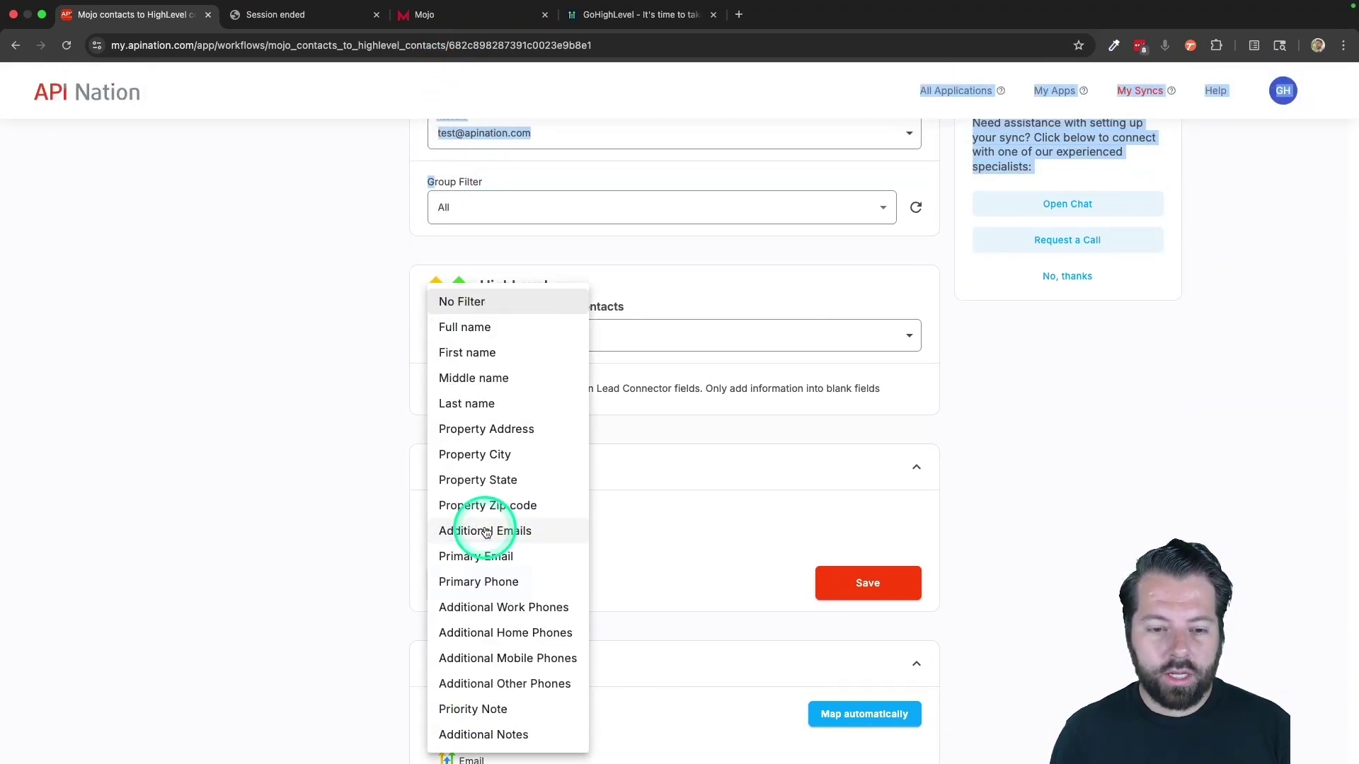
left_click(414, 568)
scroll(425, 467, "down", 2)
left_click(478, 384)
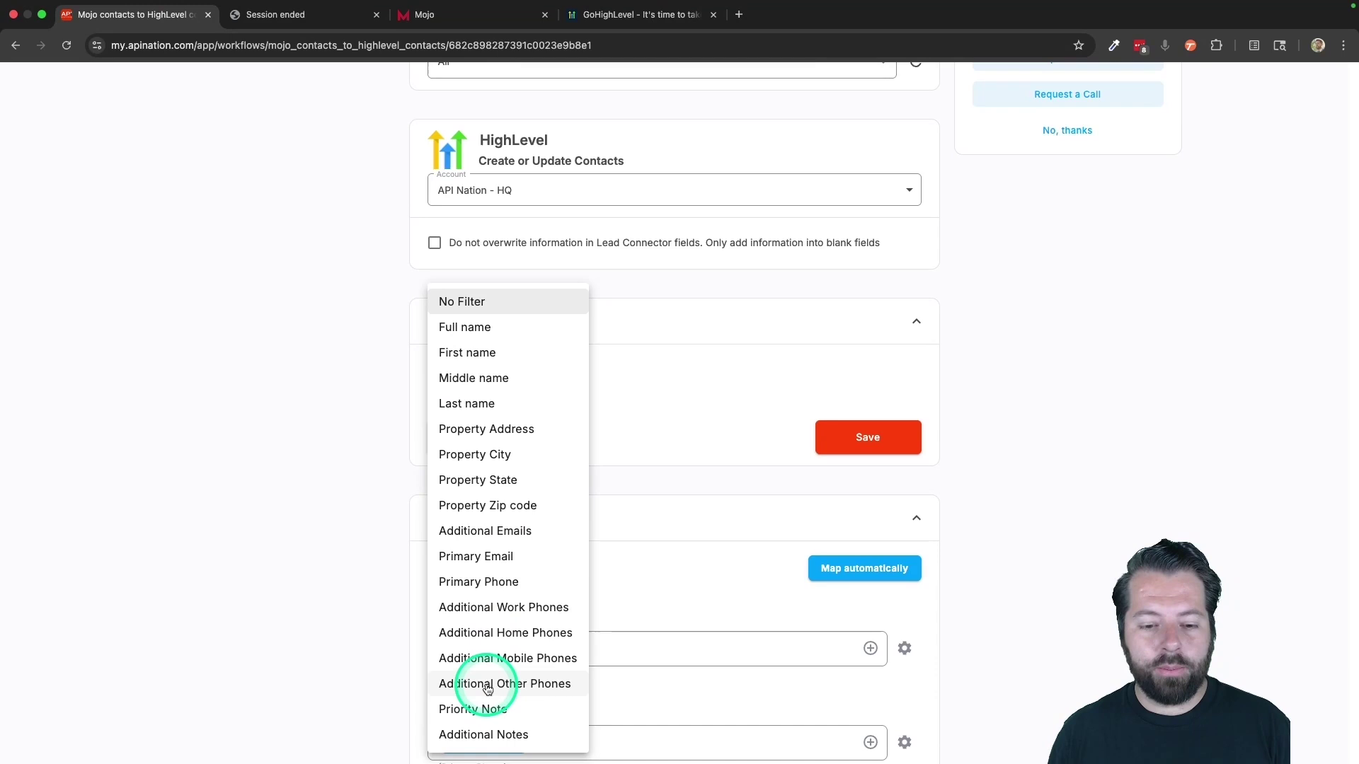
scroll(453, 637, "up", 2)
left_click(492, 488)
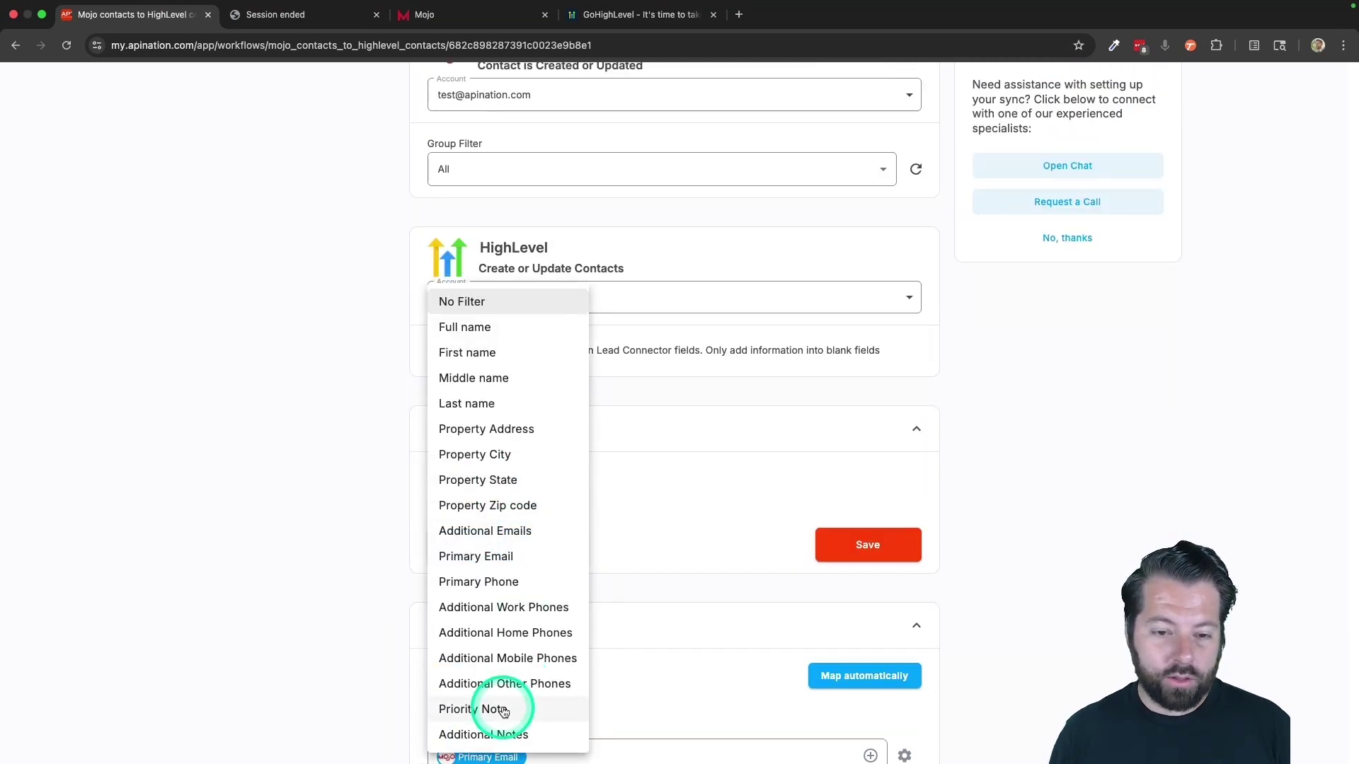
left_click(477, 426)
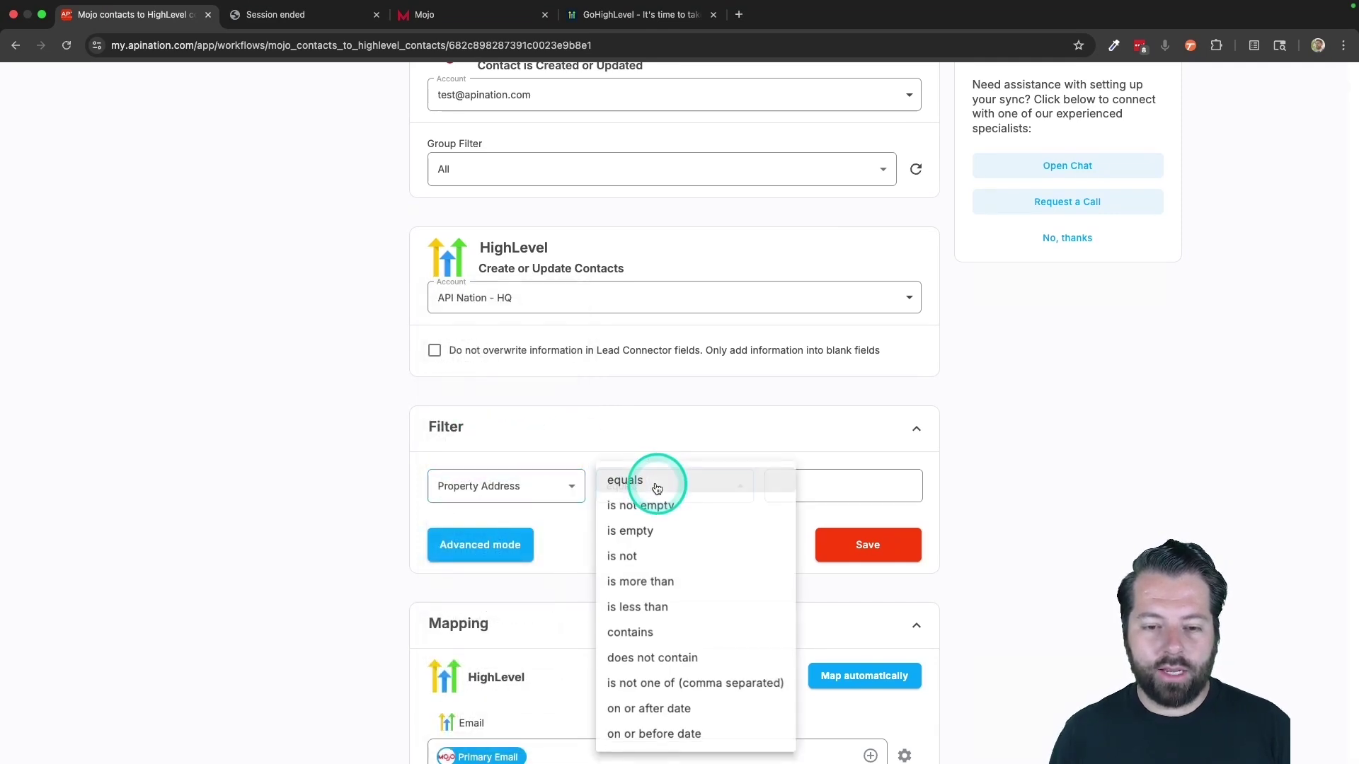
left_click(689, 505)
left_click(843, 538)
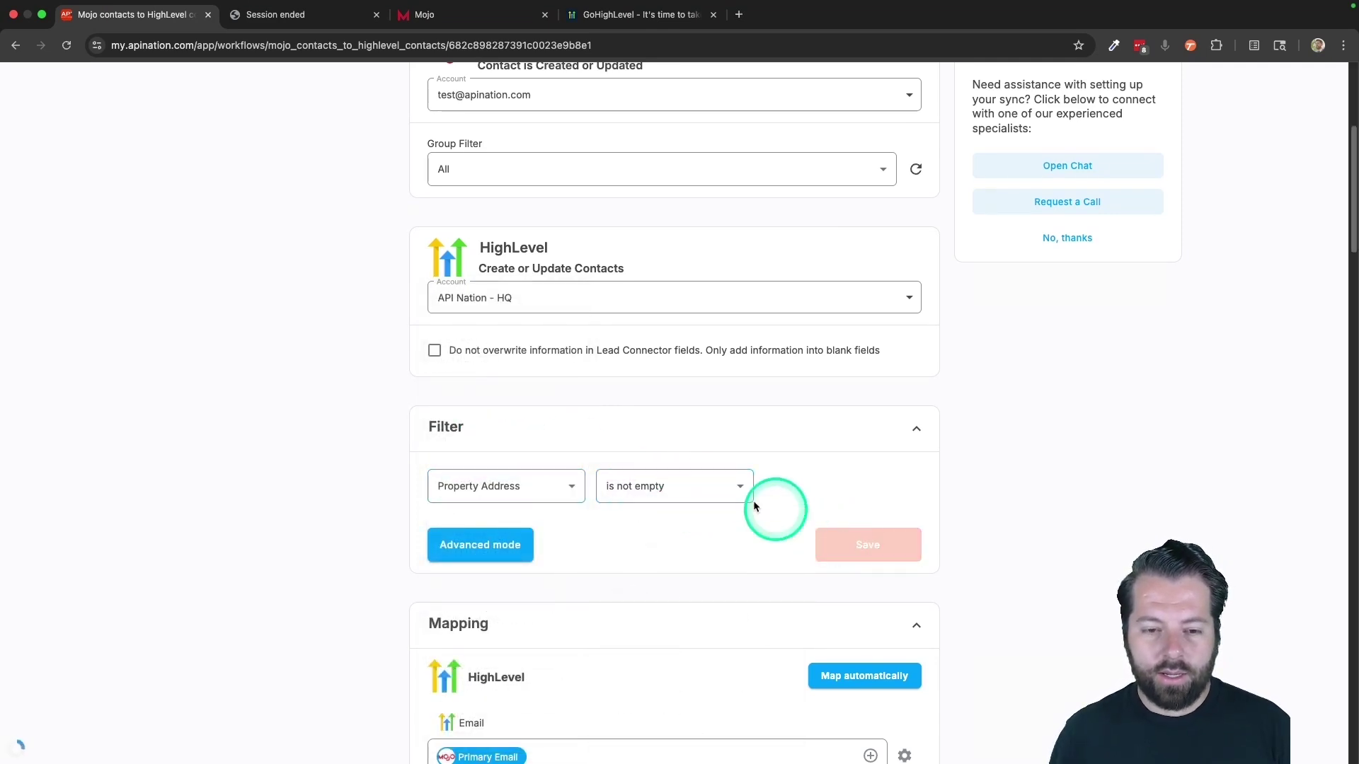
Switch the contact filter field back to No Filter.
left_click(559, 479)
left_click(500, 302)
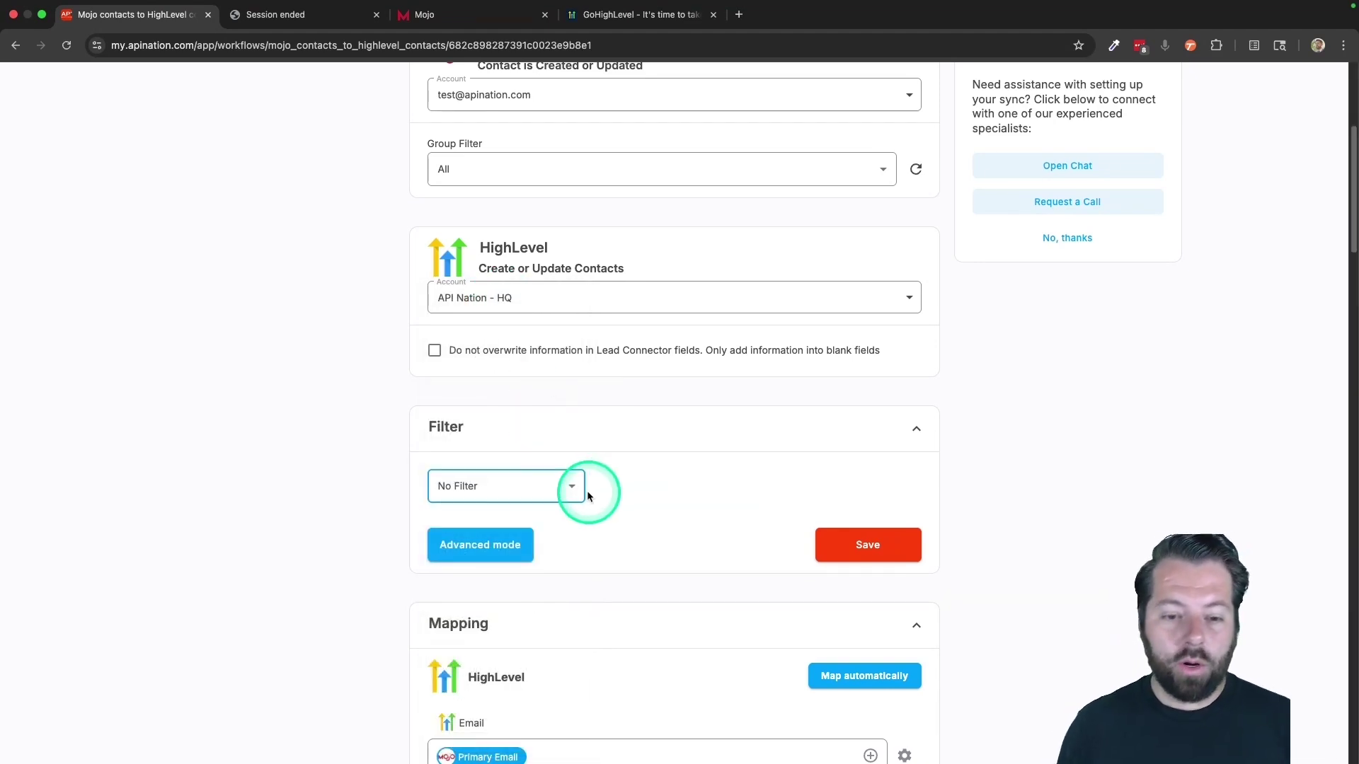
left_click(609, 474)
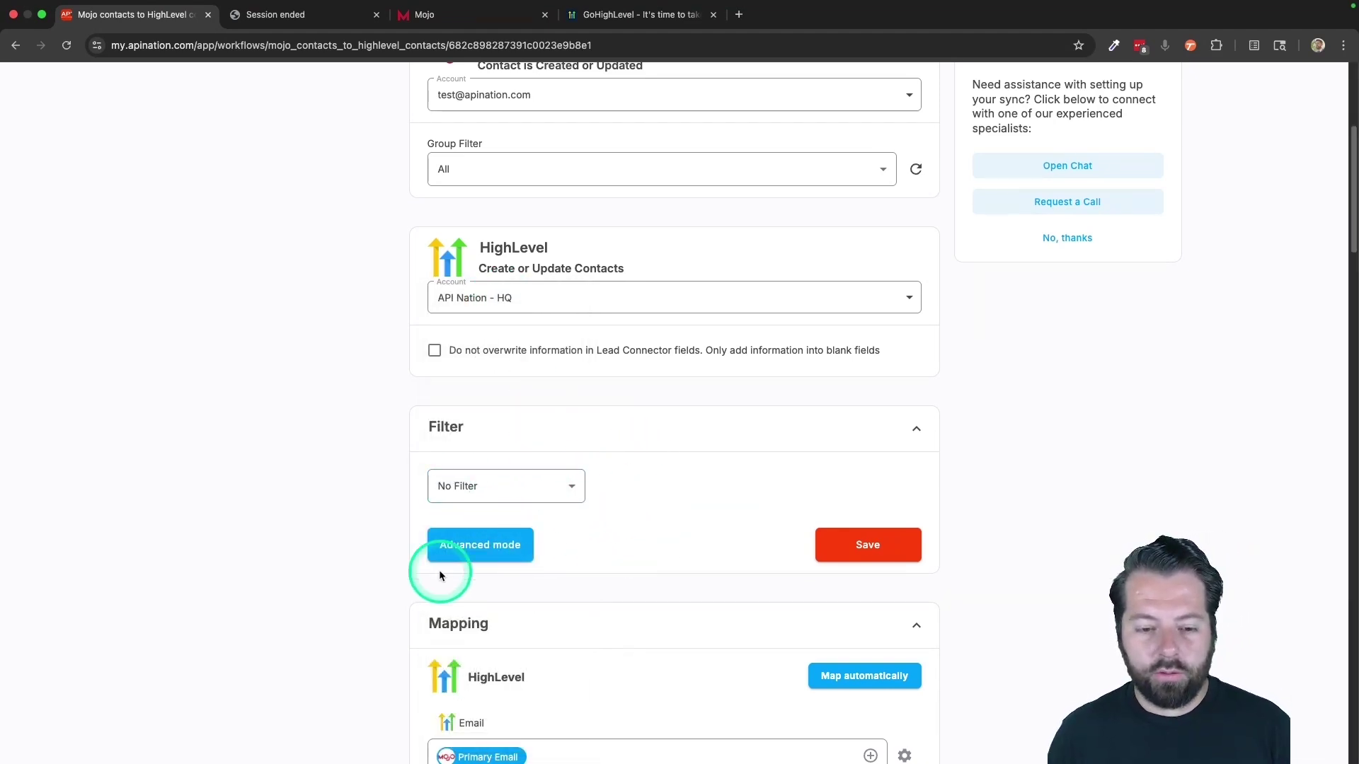
scroll(329, 575, "down", 6)
Set the Source field to the fixed value 'Mojo'.
left_click(515, 347)
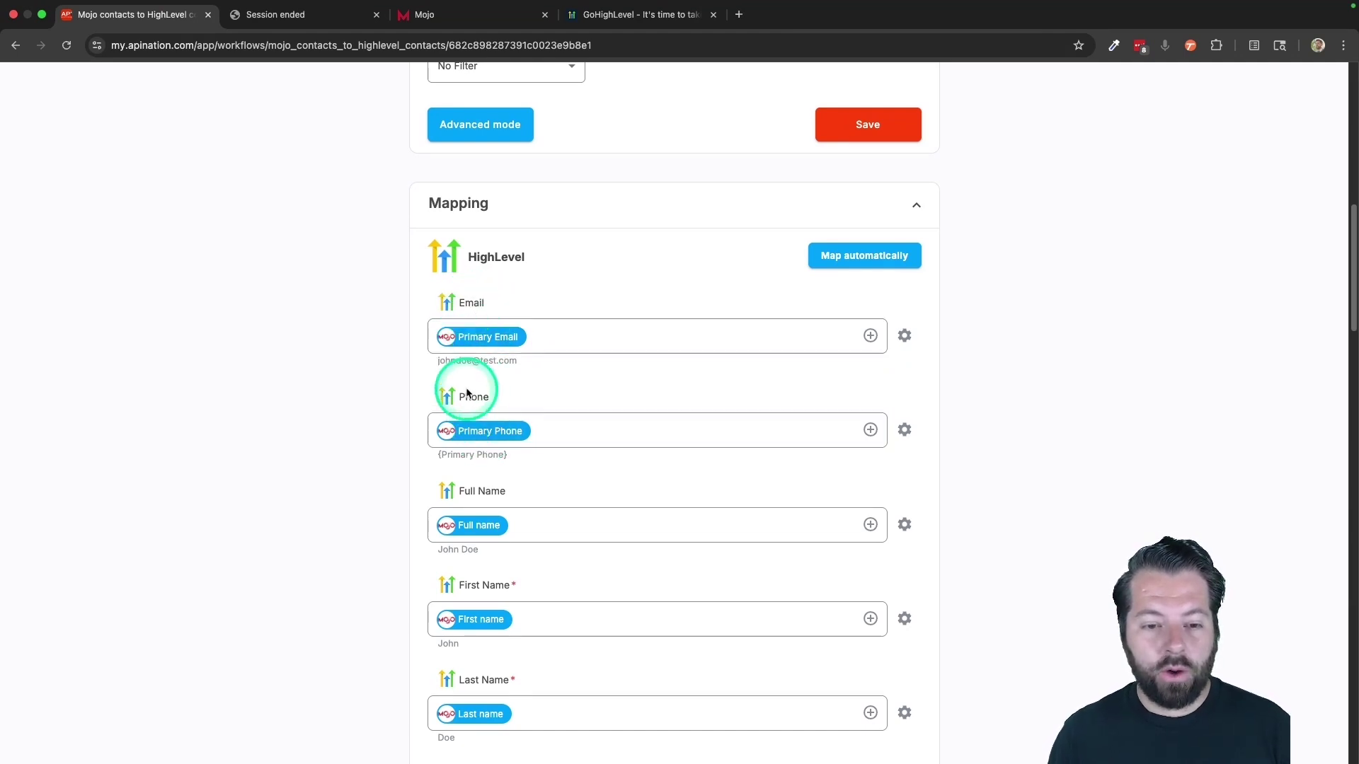
scroll(498, 561, "down", 7)
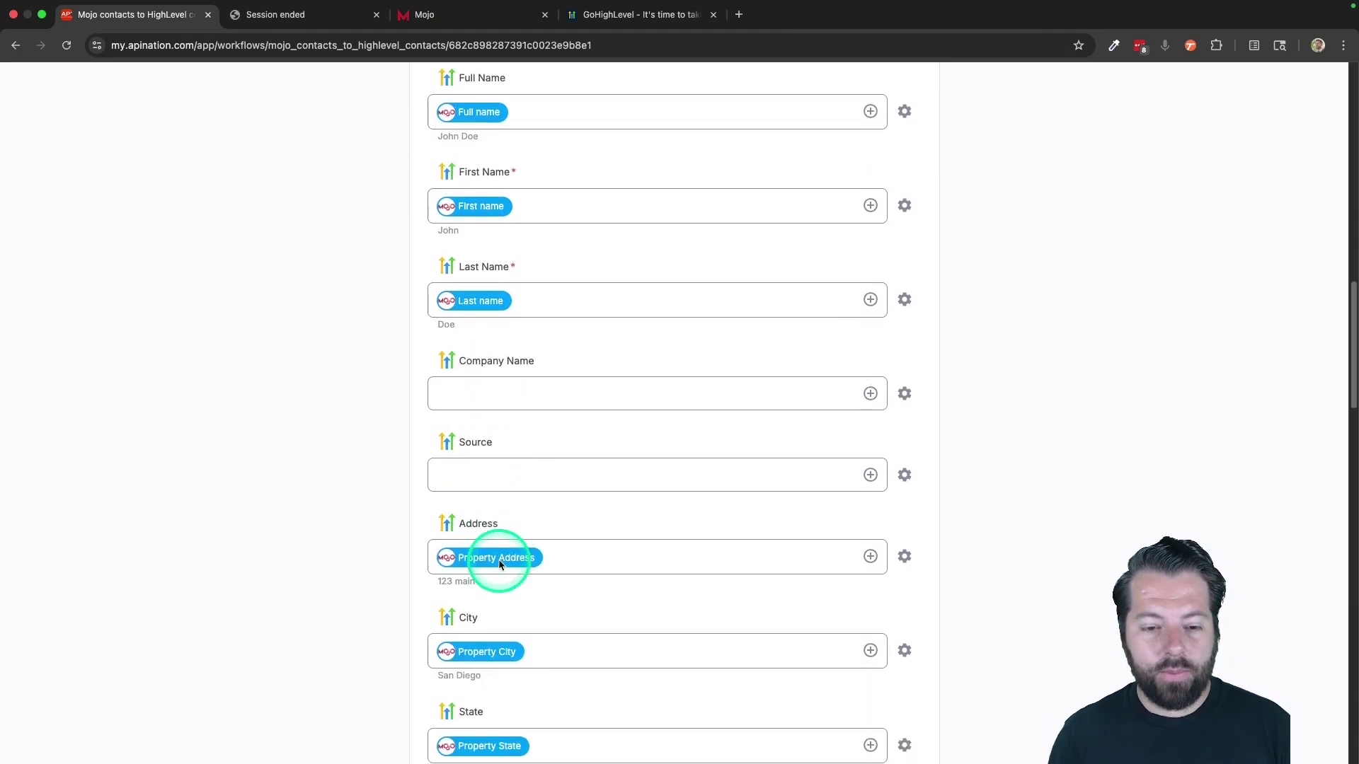
scroll(499, 564, "down", 1)
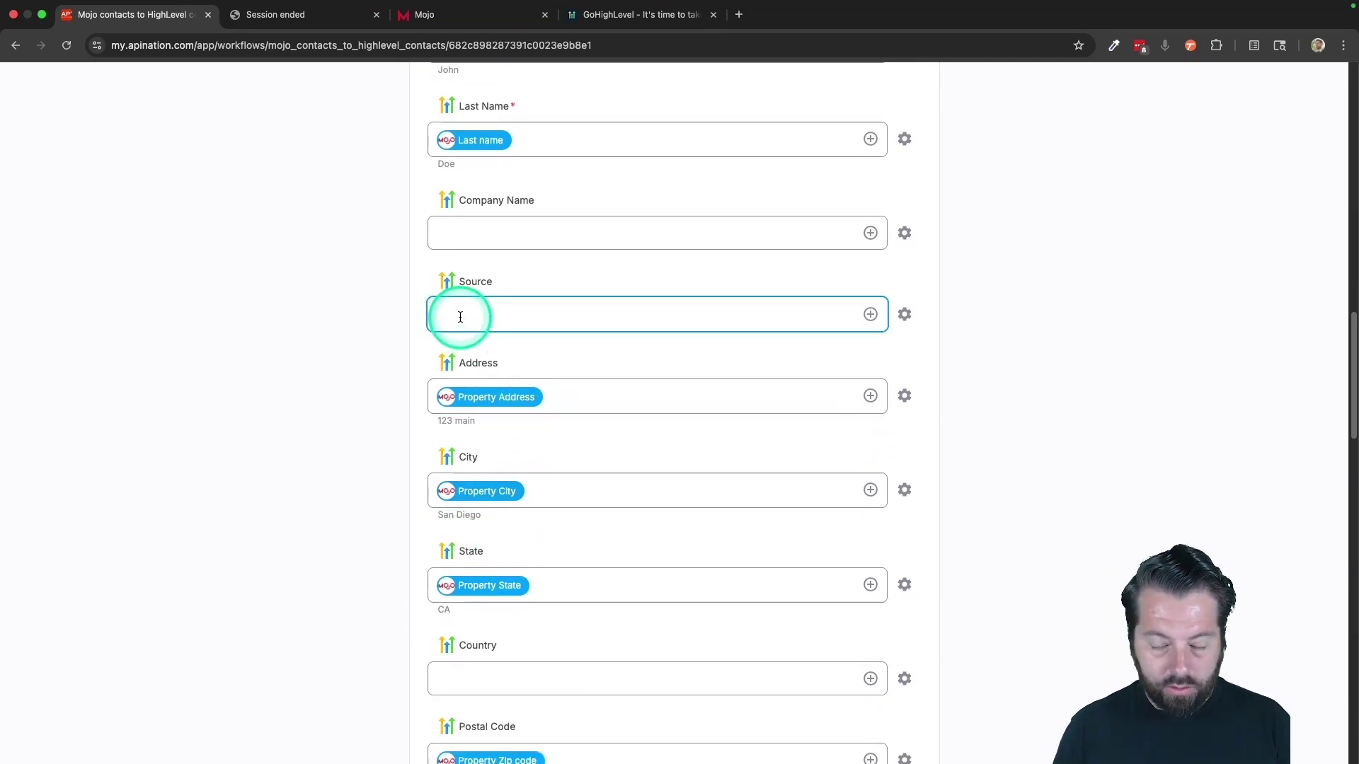
left_click(870, 314)
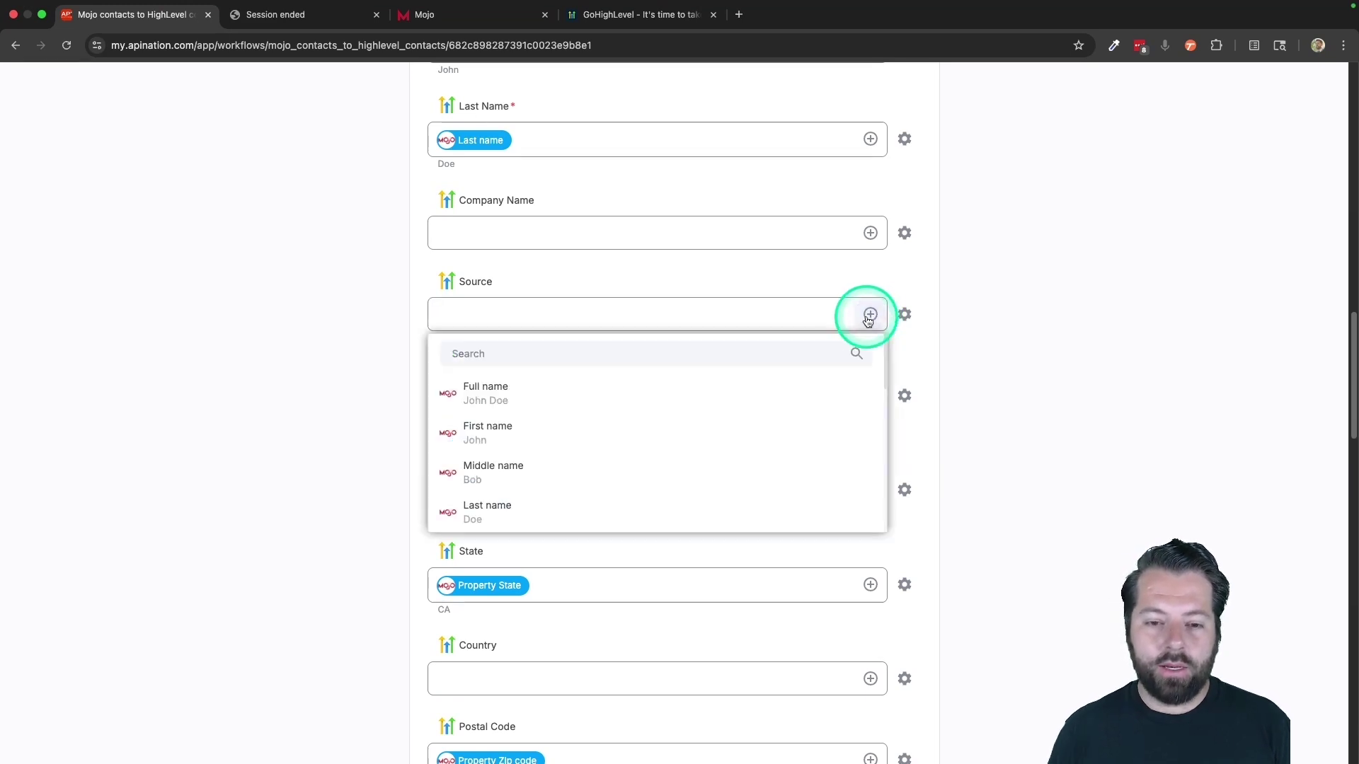
scroll(667, 473, "down", 4)
scroll(667, 474, "down", 8)
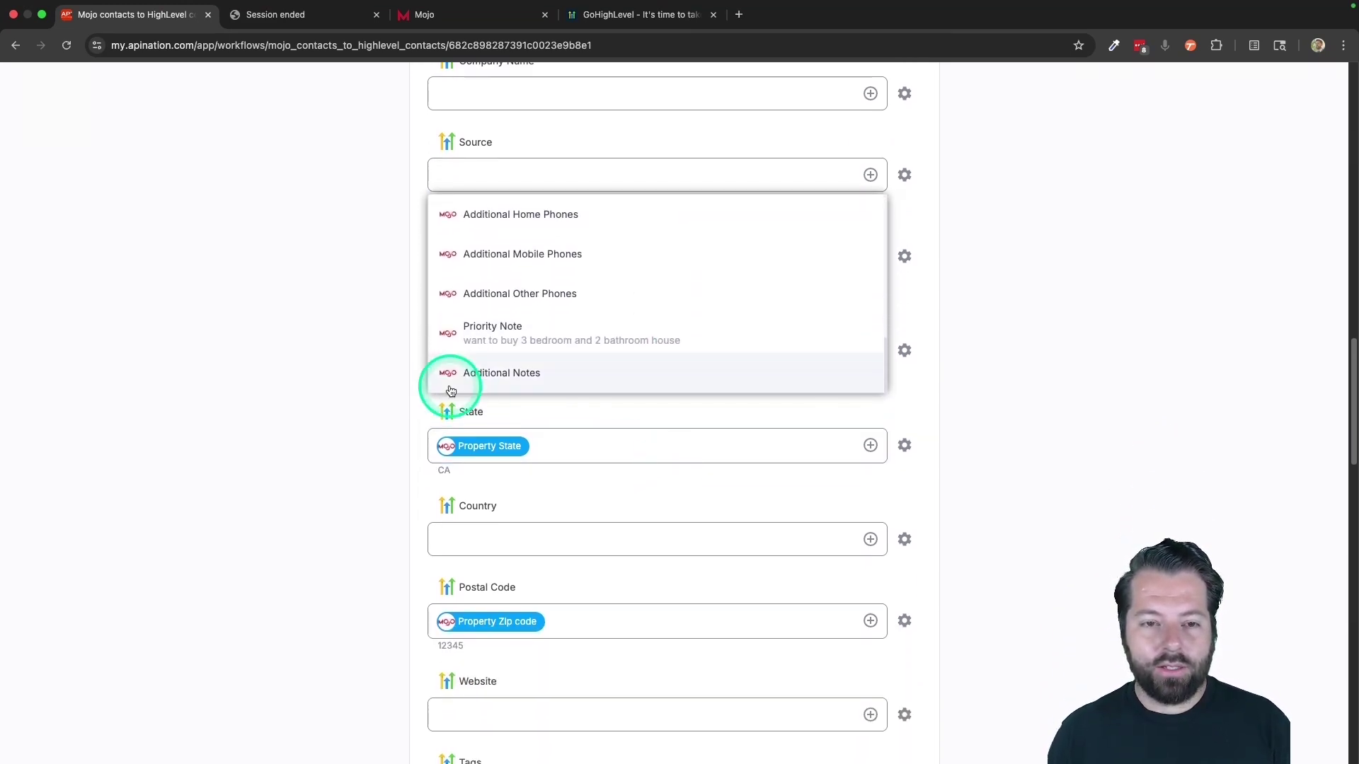
left_click(388, 401)
left_click(465, 164)
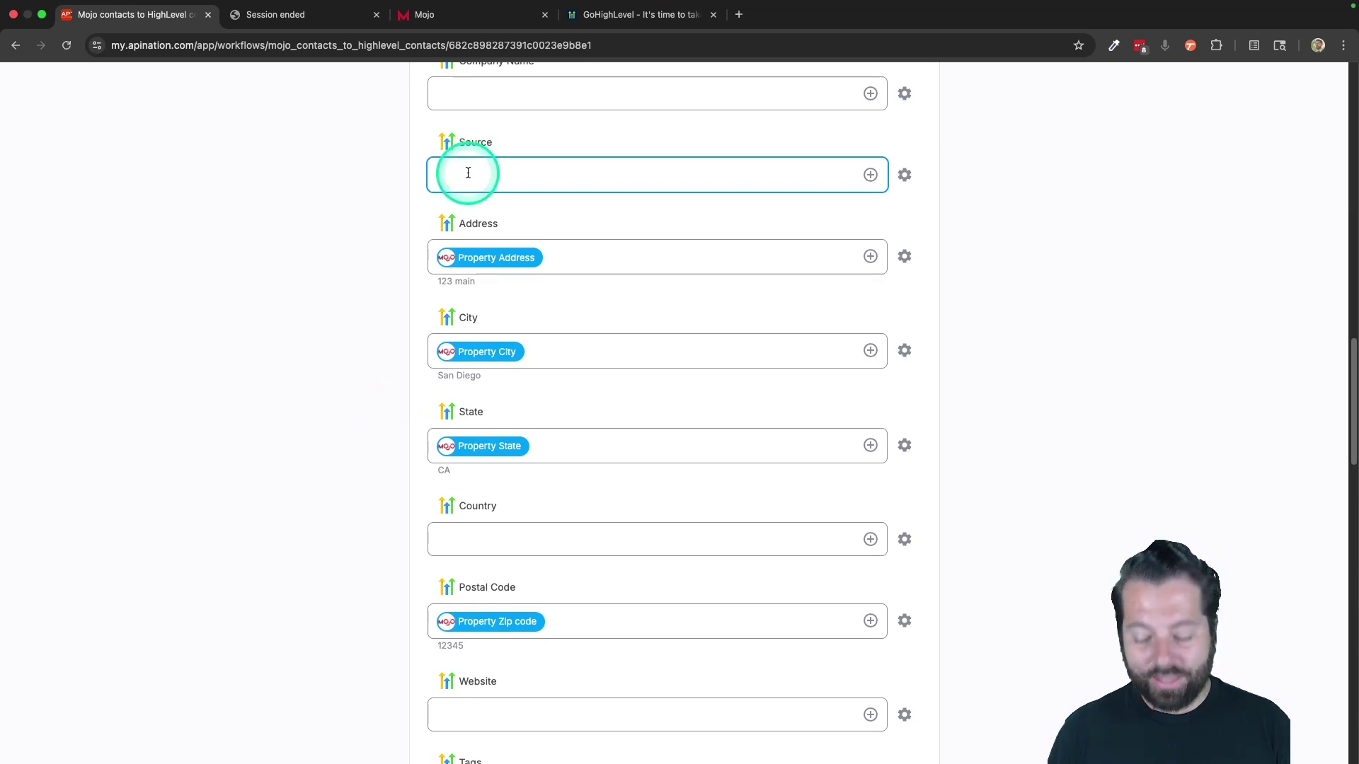
type("Mojo")
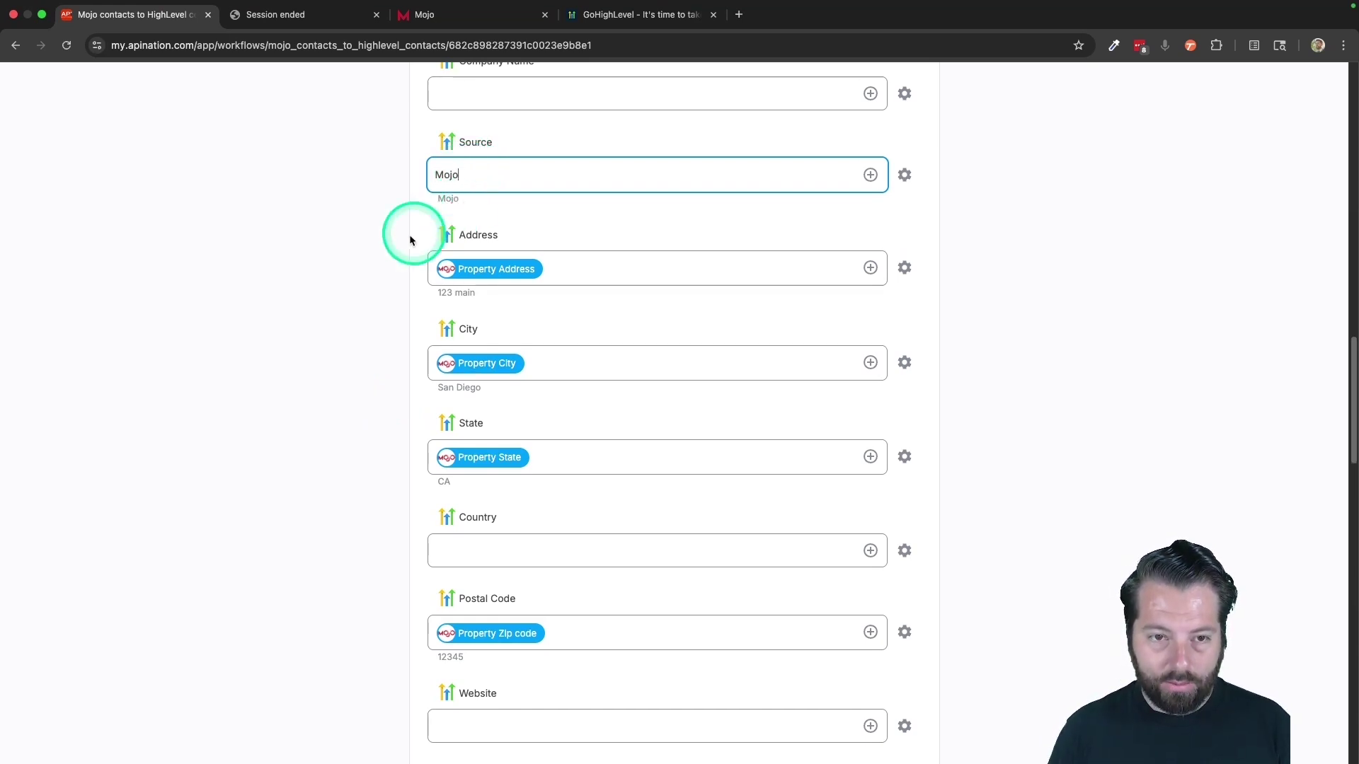
left_click(388, 261)
Set the Tags field to the fixed value 'Mojo'.
scroll(409, 458, "down", 6)
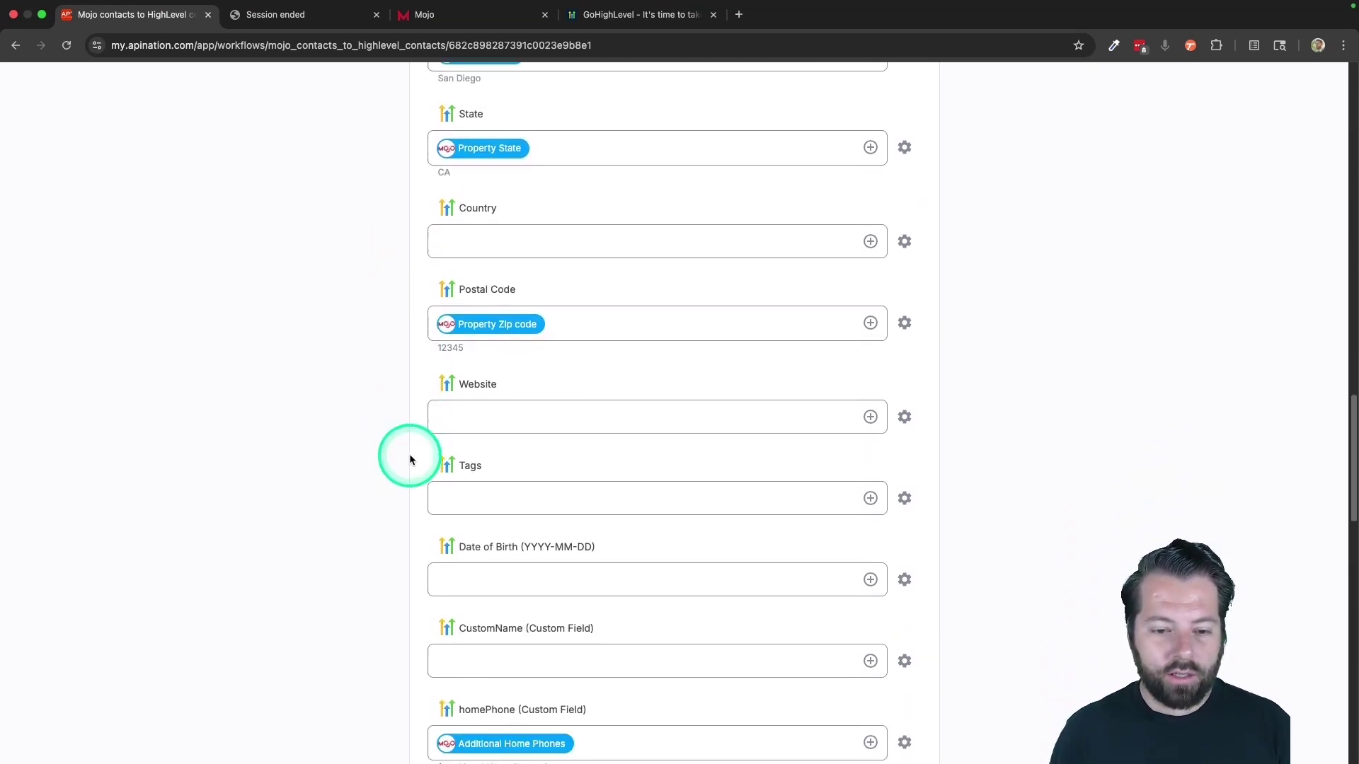
left_click(482, 382)
left_click(685, 441)
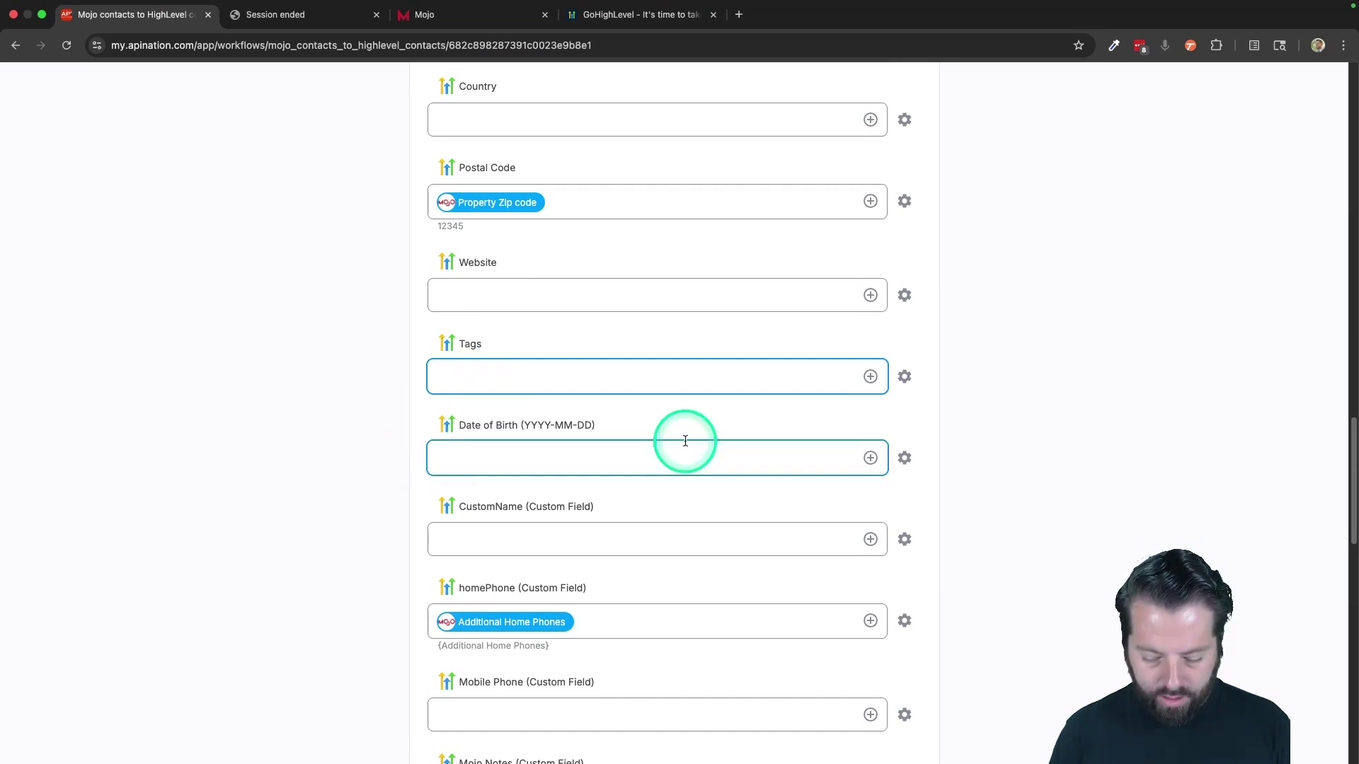
type("Mojo")
left_click(871, 377)
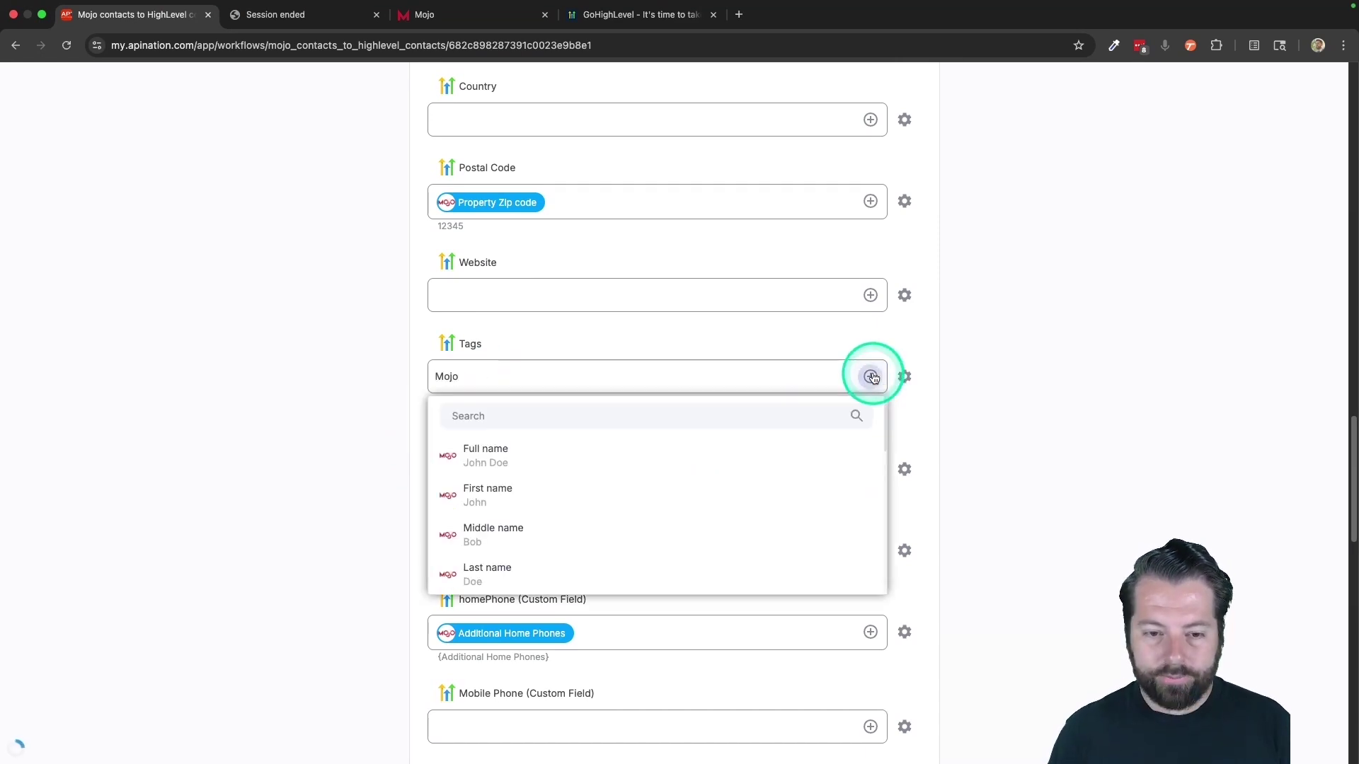
scroll(668, 540, "down", 5)
left_click(346, 559)
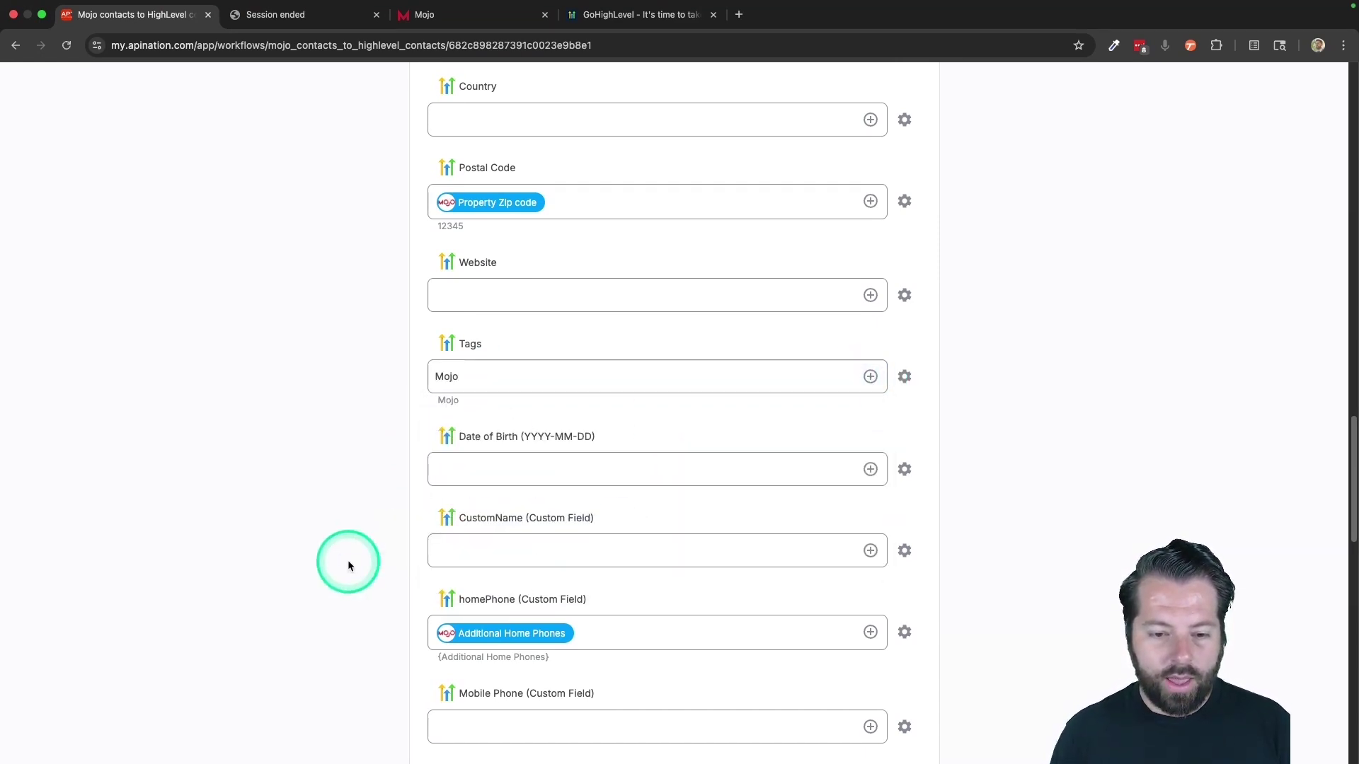
scroll(346, 560, "down", 5)
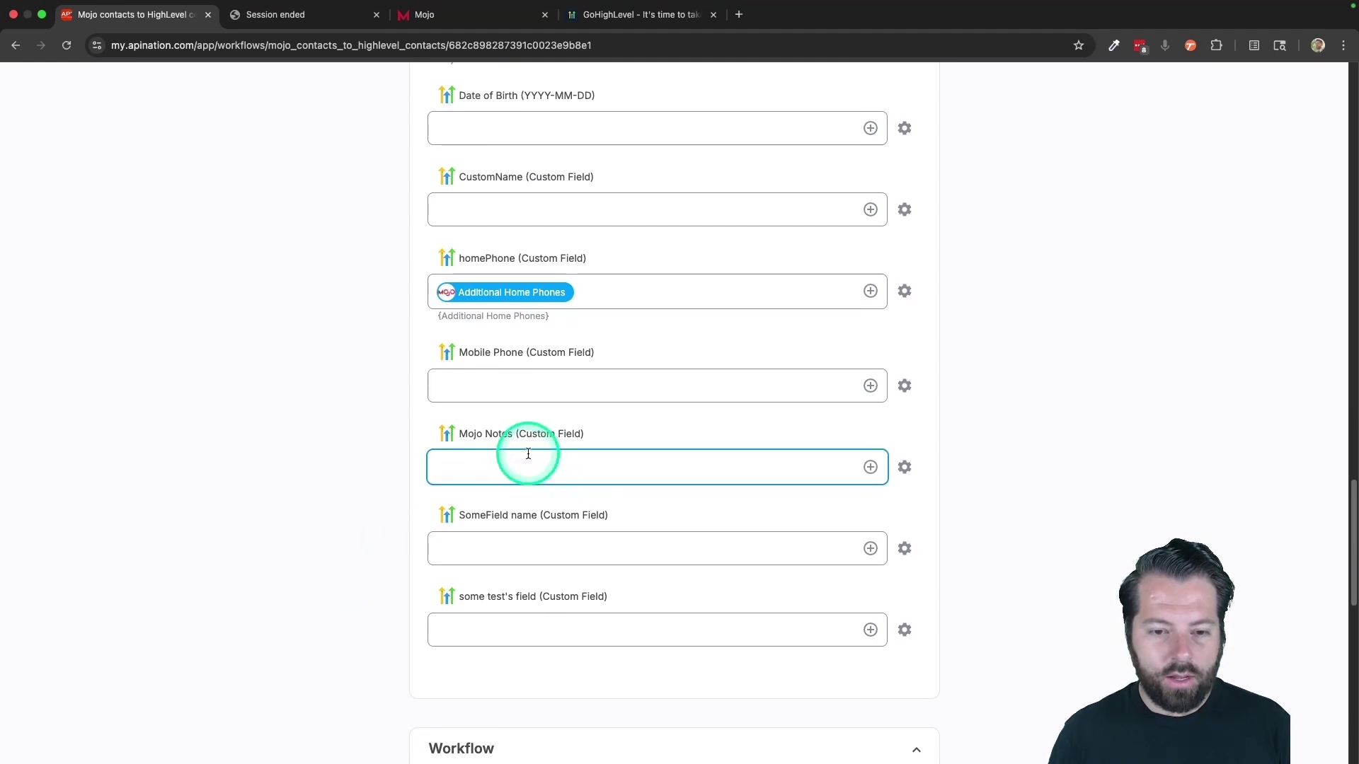
Map the Mojo Notes custom field to Mojo's Priority Note field.
left_click_drag(462, 433, 533, 434)
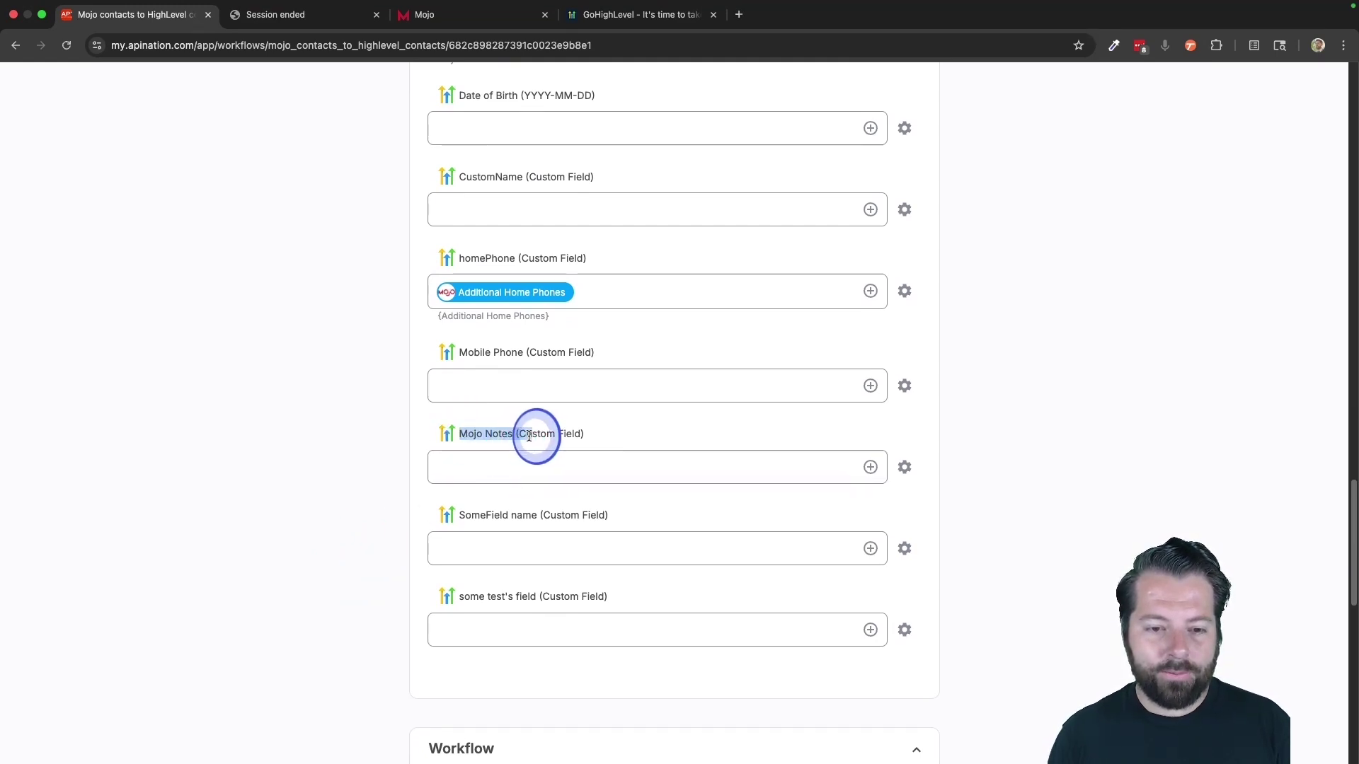
left_click(871, 468)
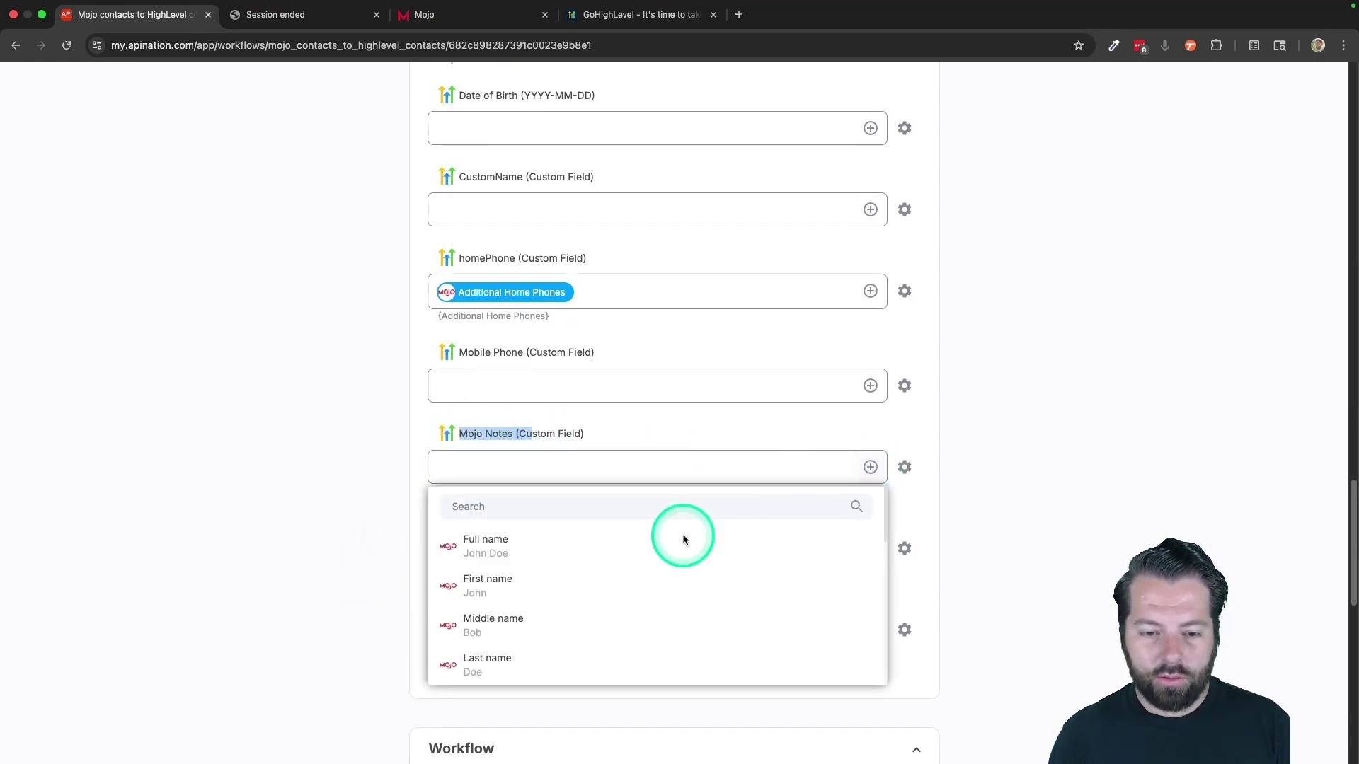
scroll(585, 587, "down", 5)
scroll(584, 595, "down", 6)
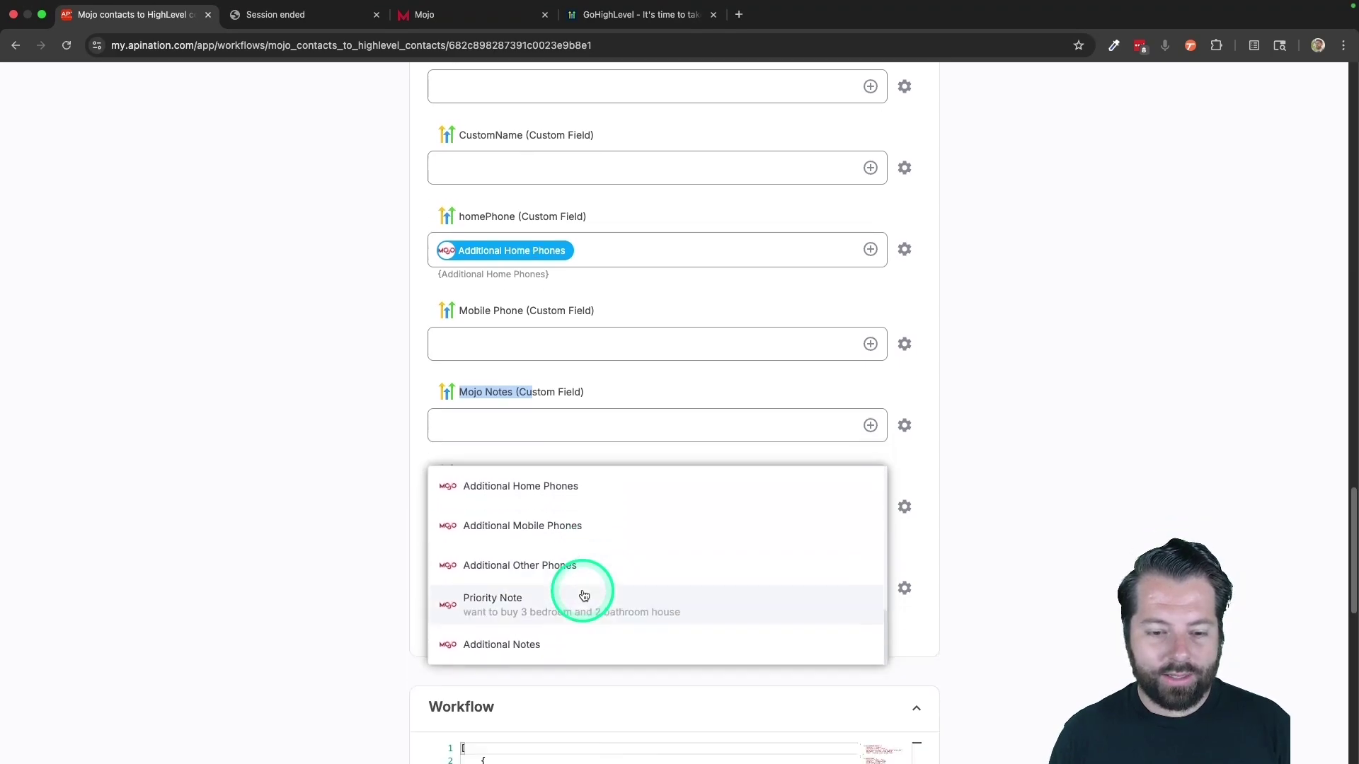
left_click(513, 495)
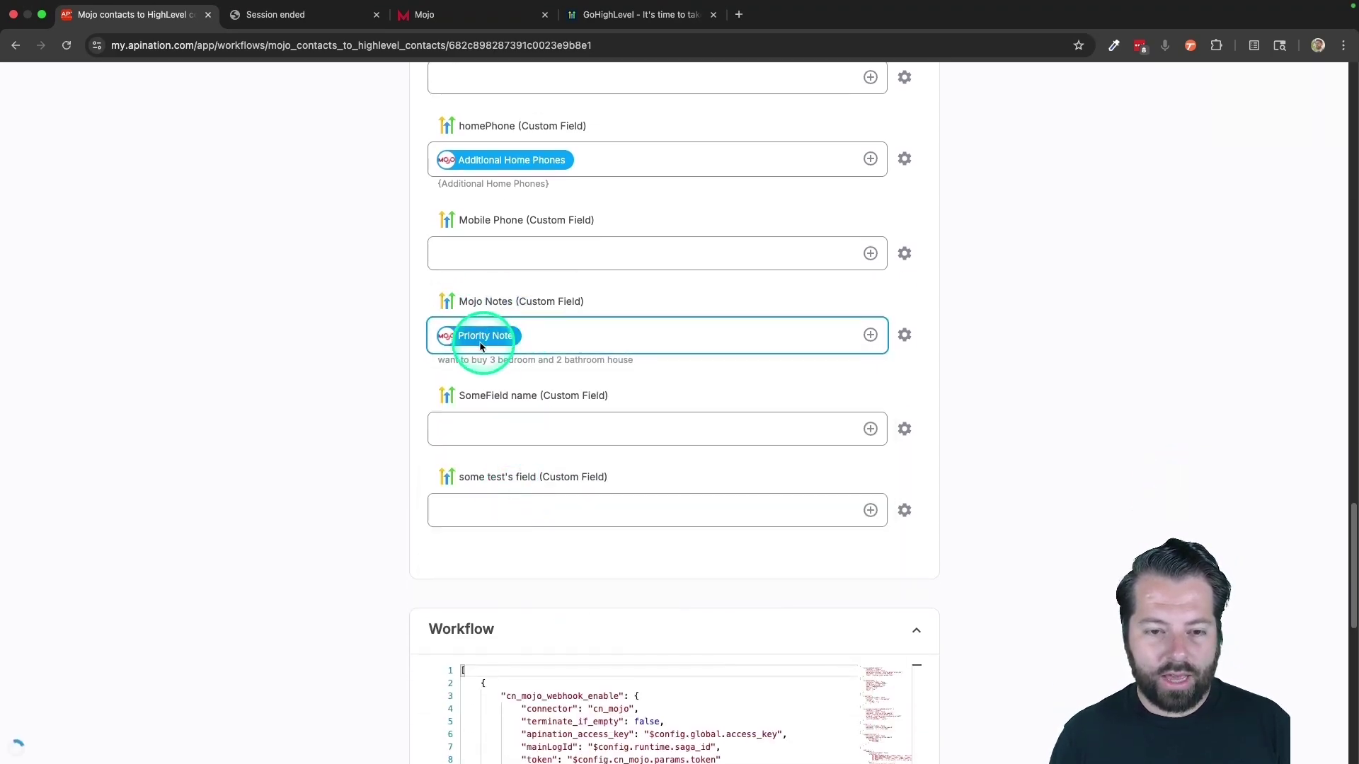
left_click(364, 460)
Click Activate Sync at the top of the Mojo-to-HighLevel contacts workflow page.
scroll(365, 461, "up", 20)
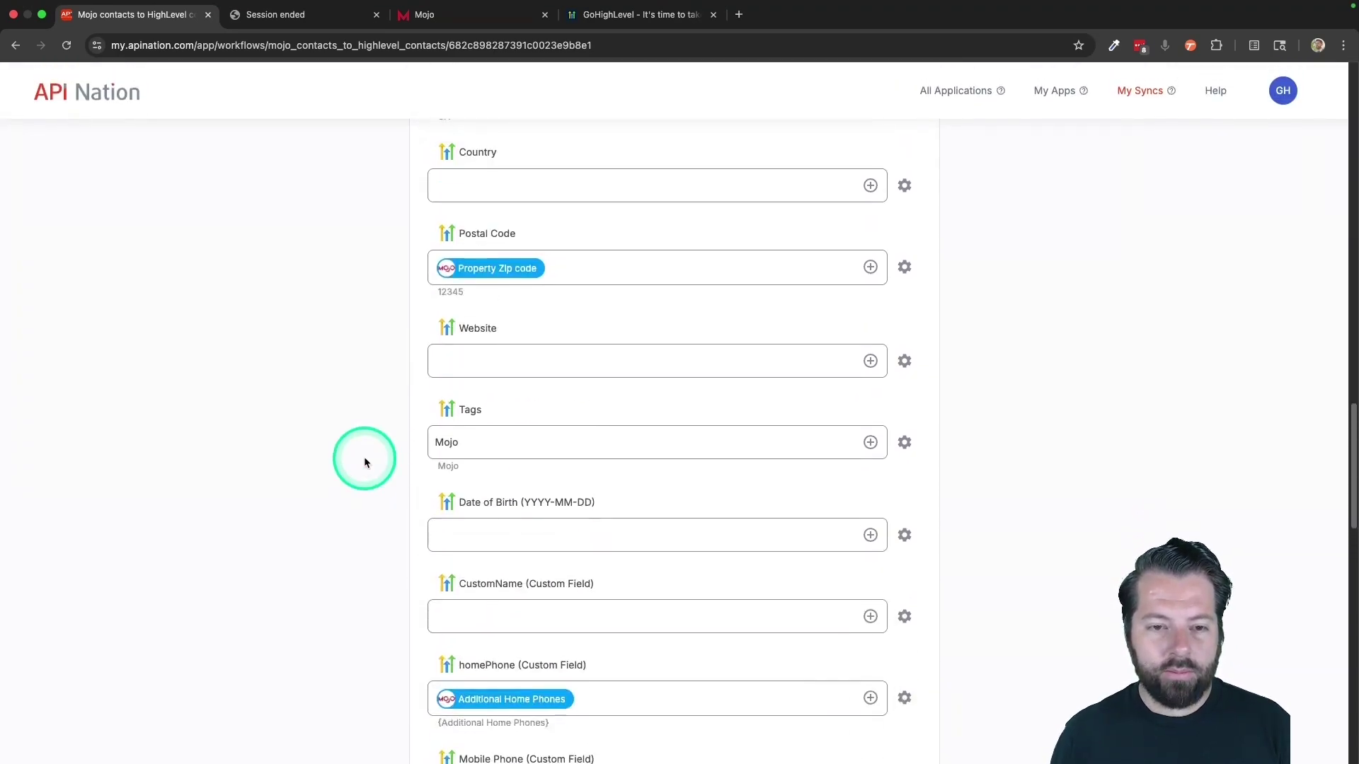
scroll(364, 461, "up", 5)
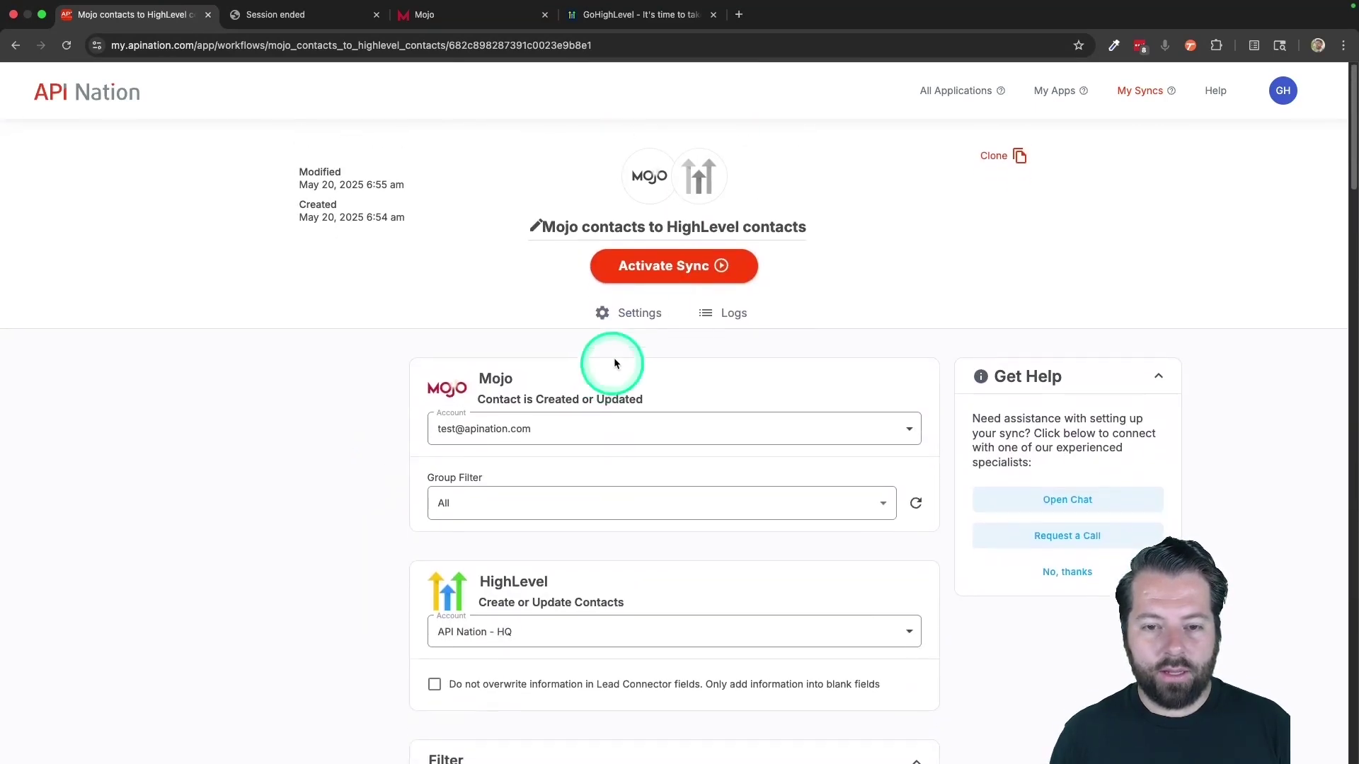
left_click(663, 267)
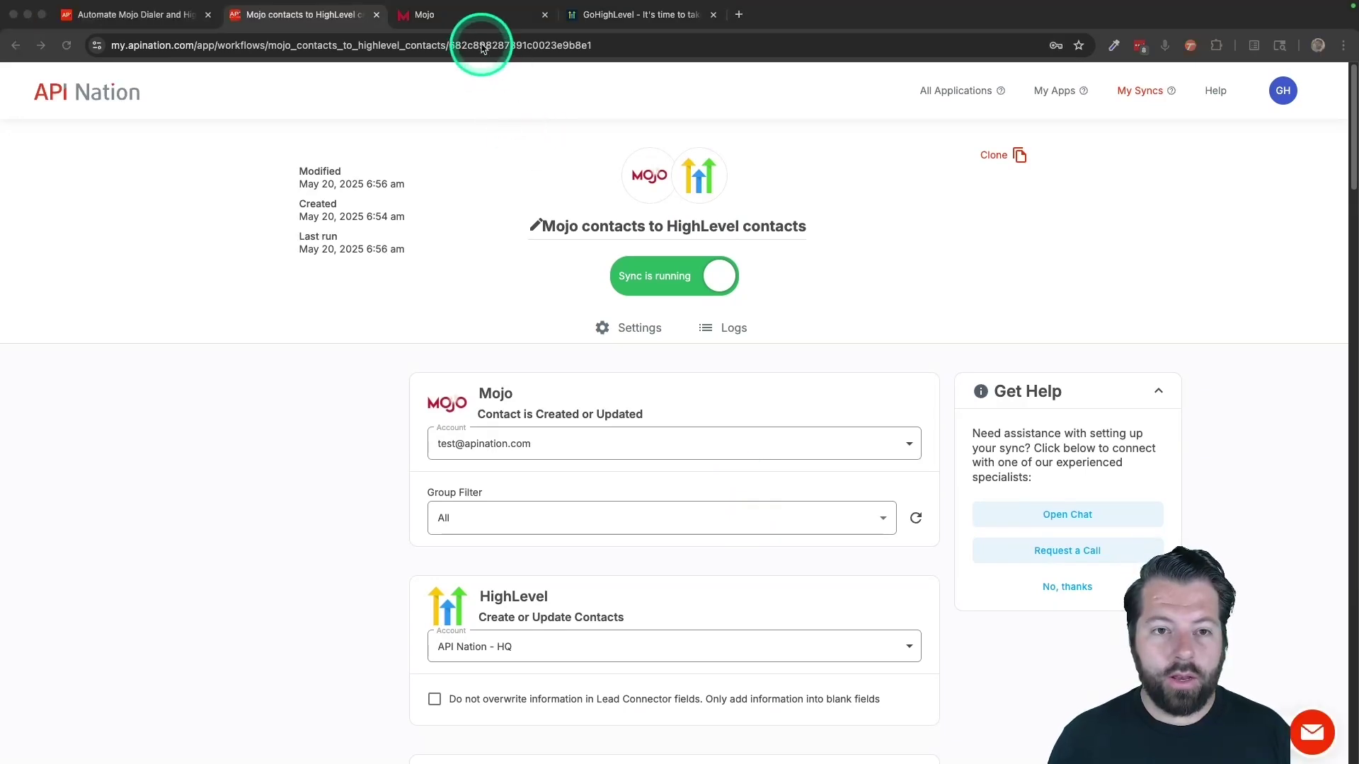
In Mojo's Data & Dialer, open a contact from the April 10th leads calling list.
left_click(478, 15)
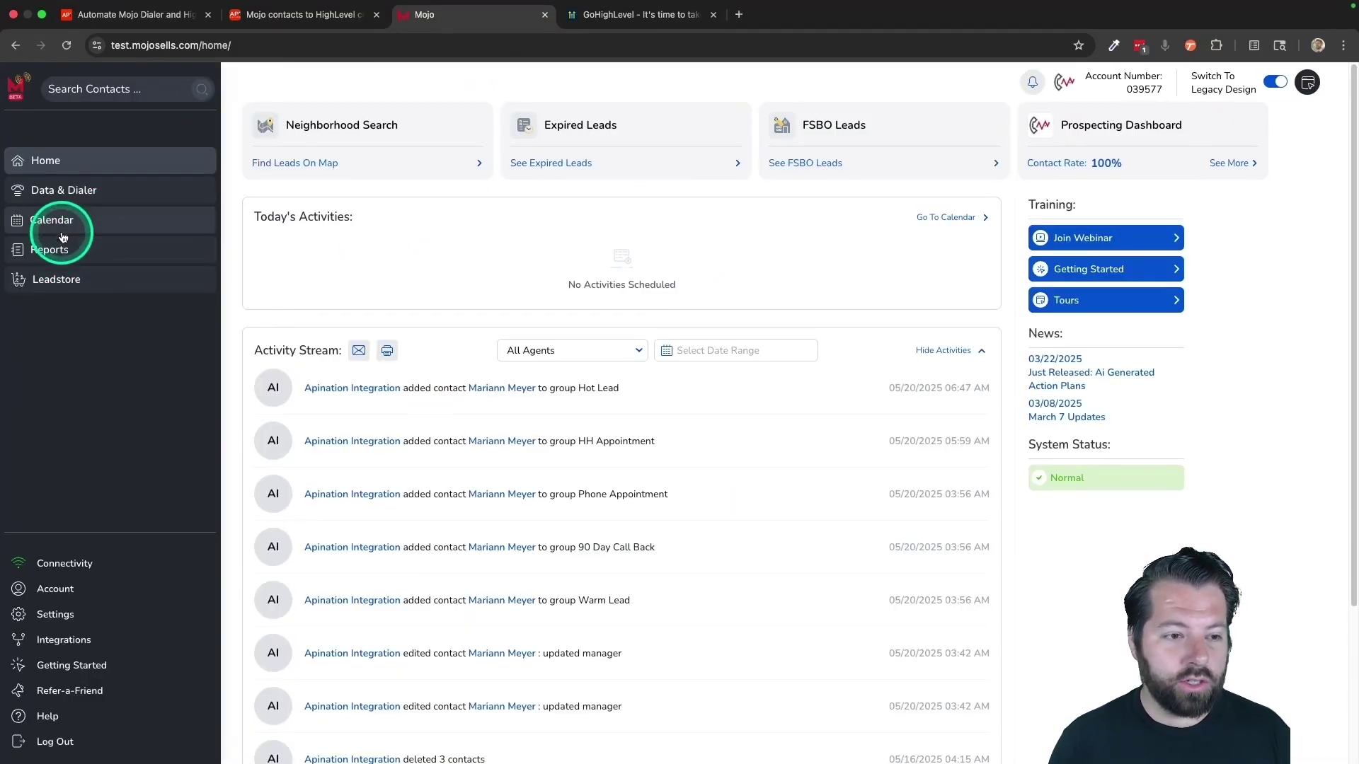
left_click(68, 196)
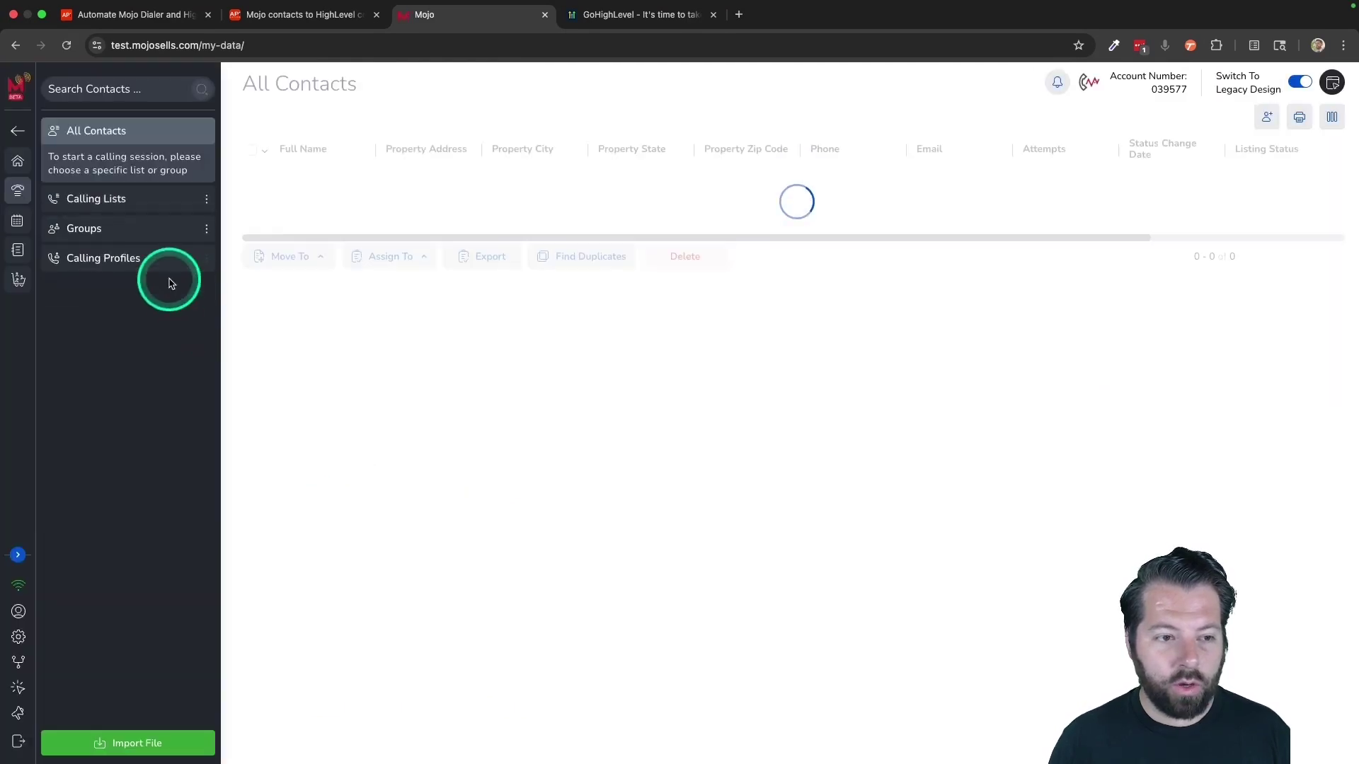
left_click(92, 198)
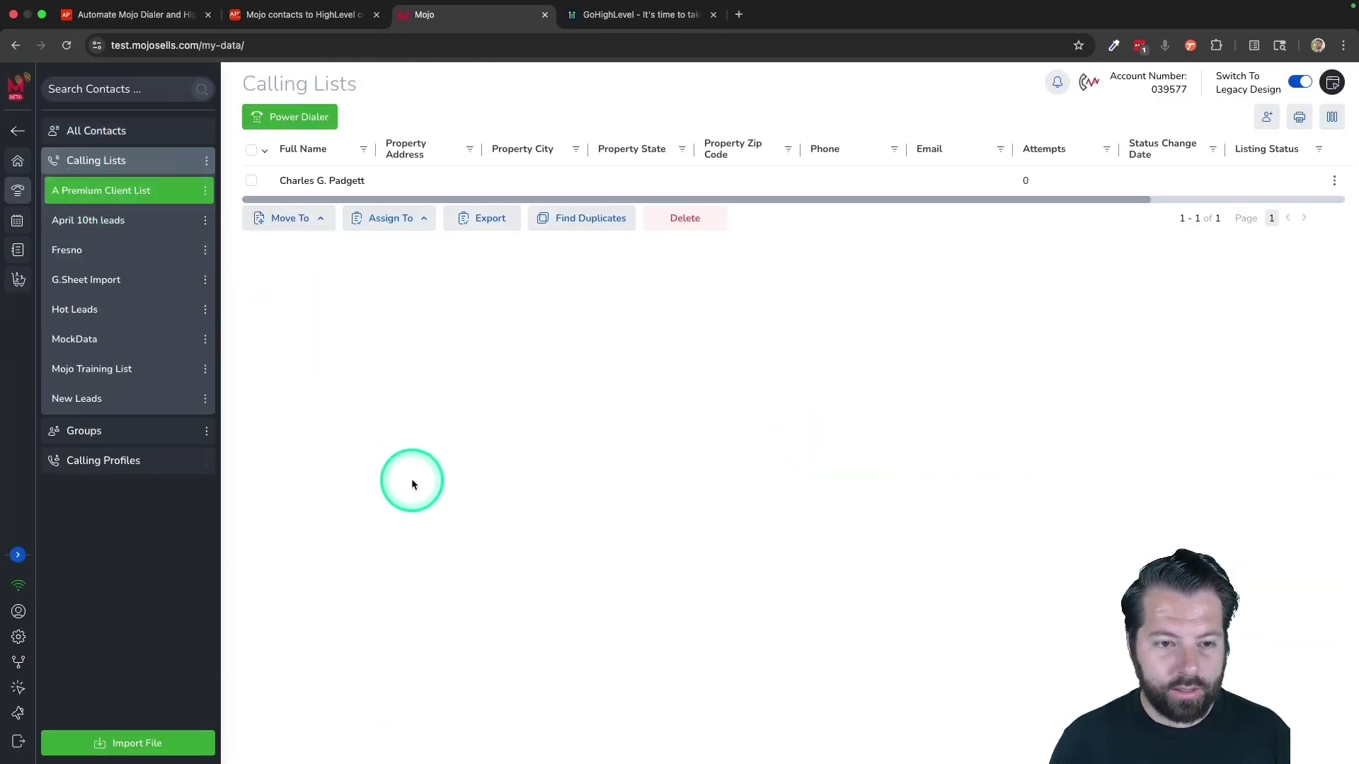
left_click(88, 220)
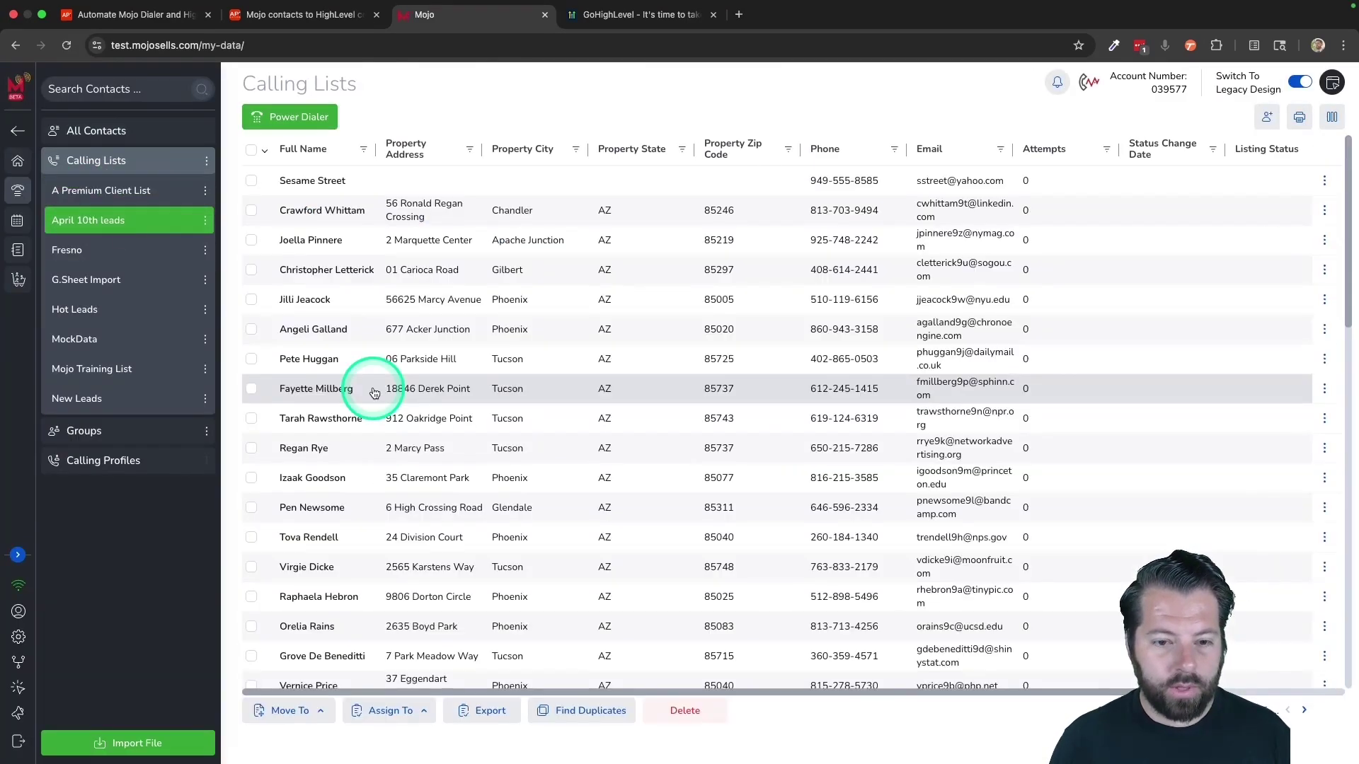
left_click(340, 422)
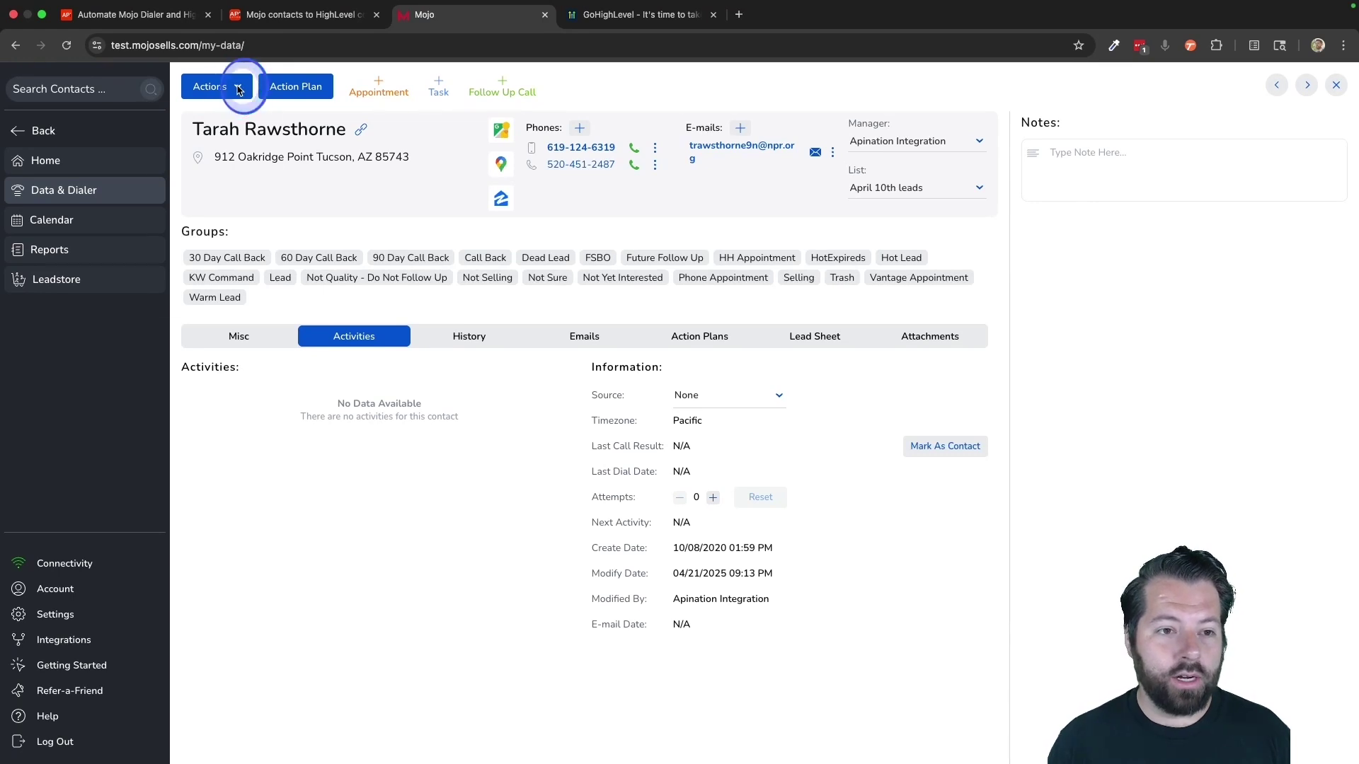
Send two April 10th leads to API Nation via Actions, advancing to the next contact after each.
left_click(239, 88)
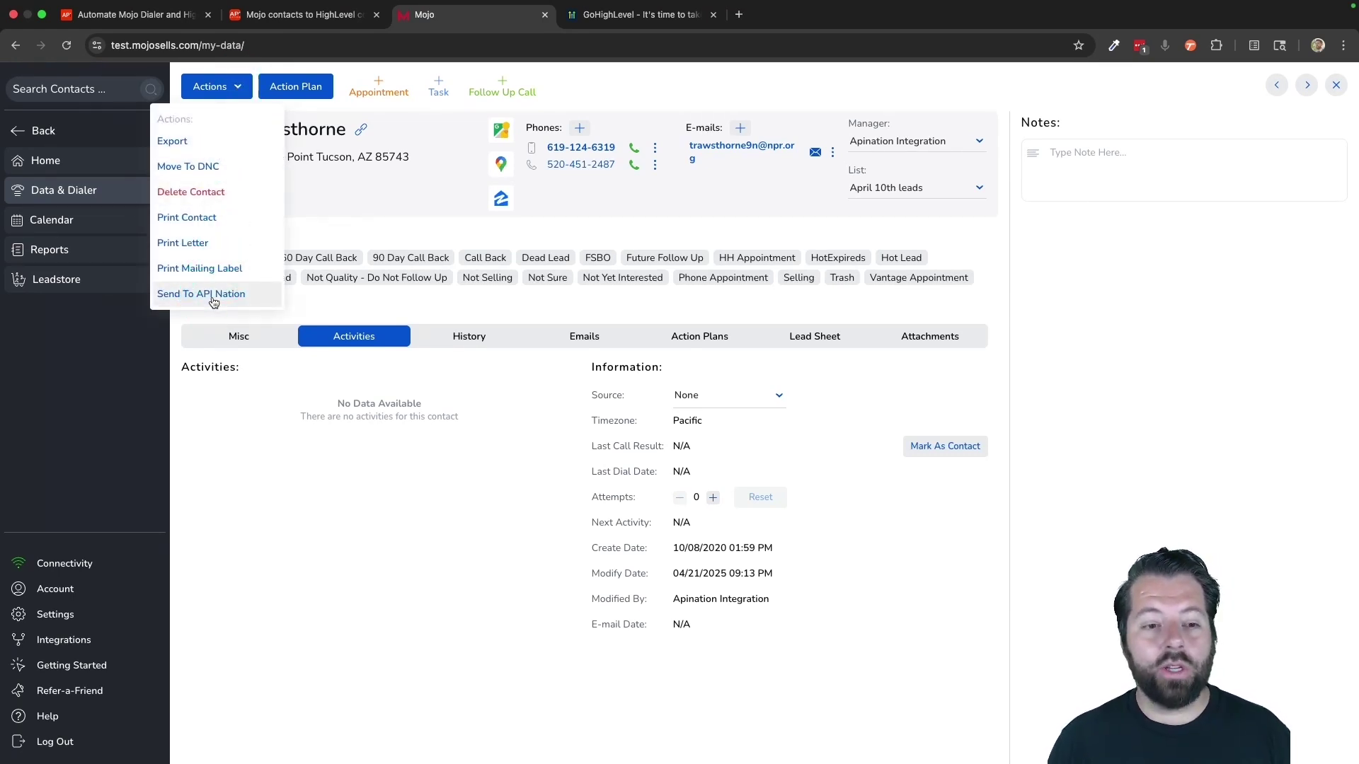
left_click(212, 295)
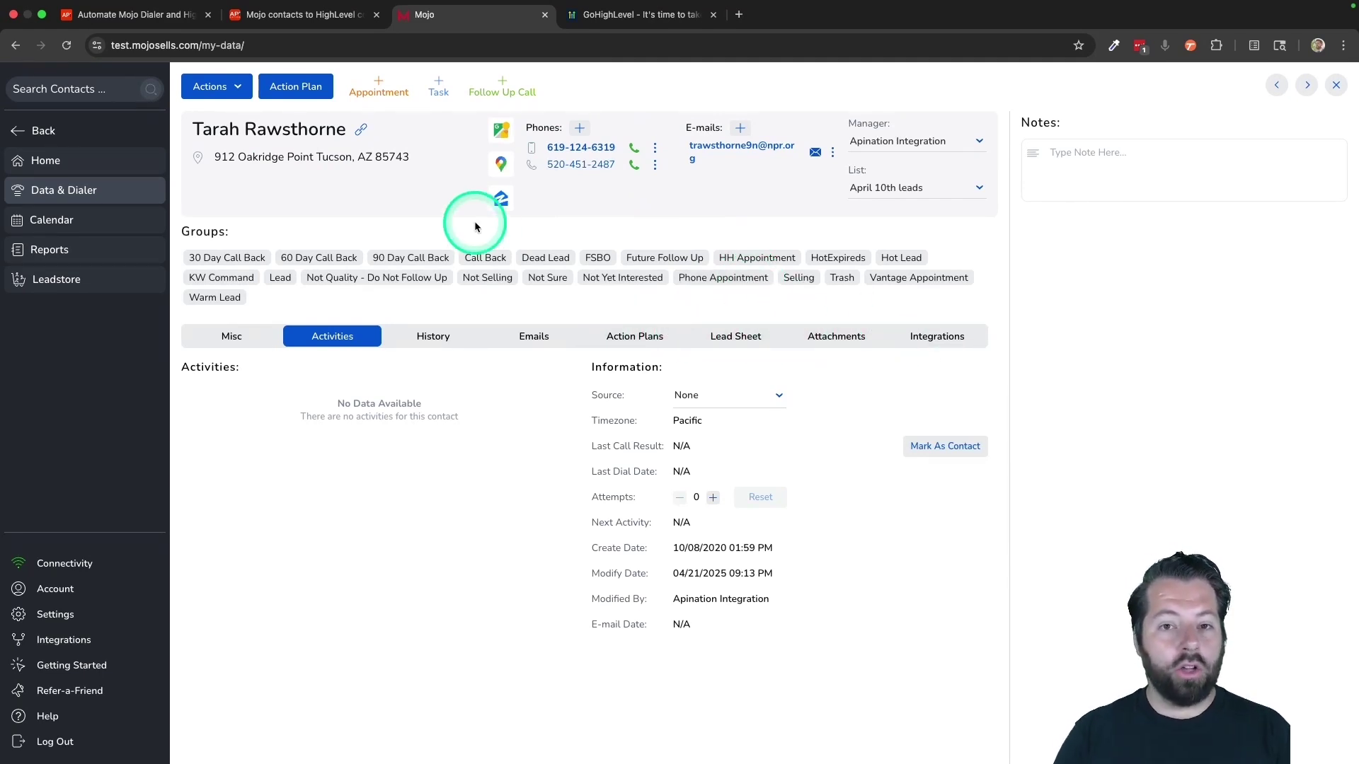
left_click(1307, 86)
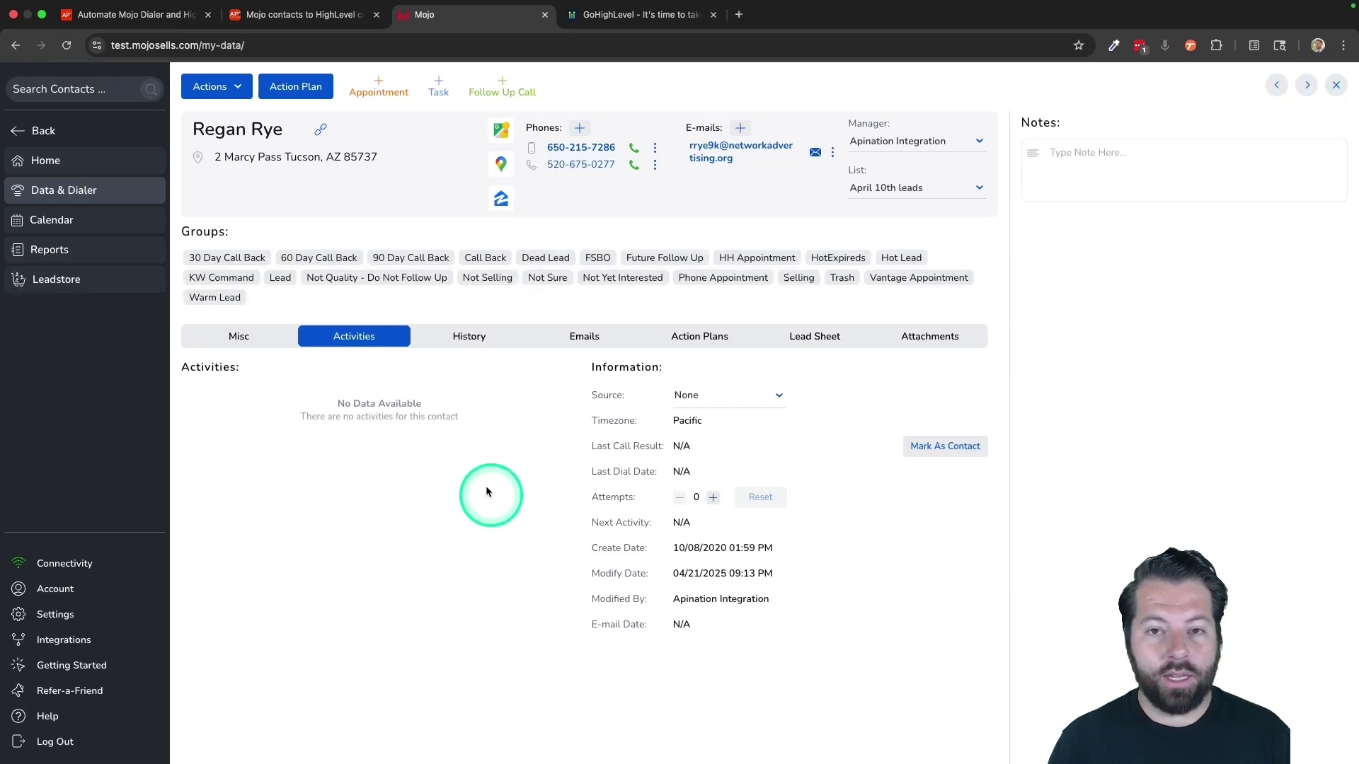
left_click(239, 88)
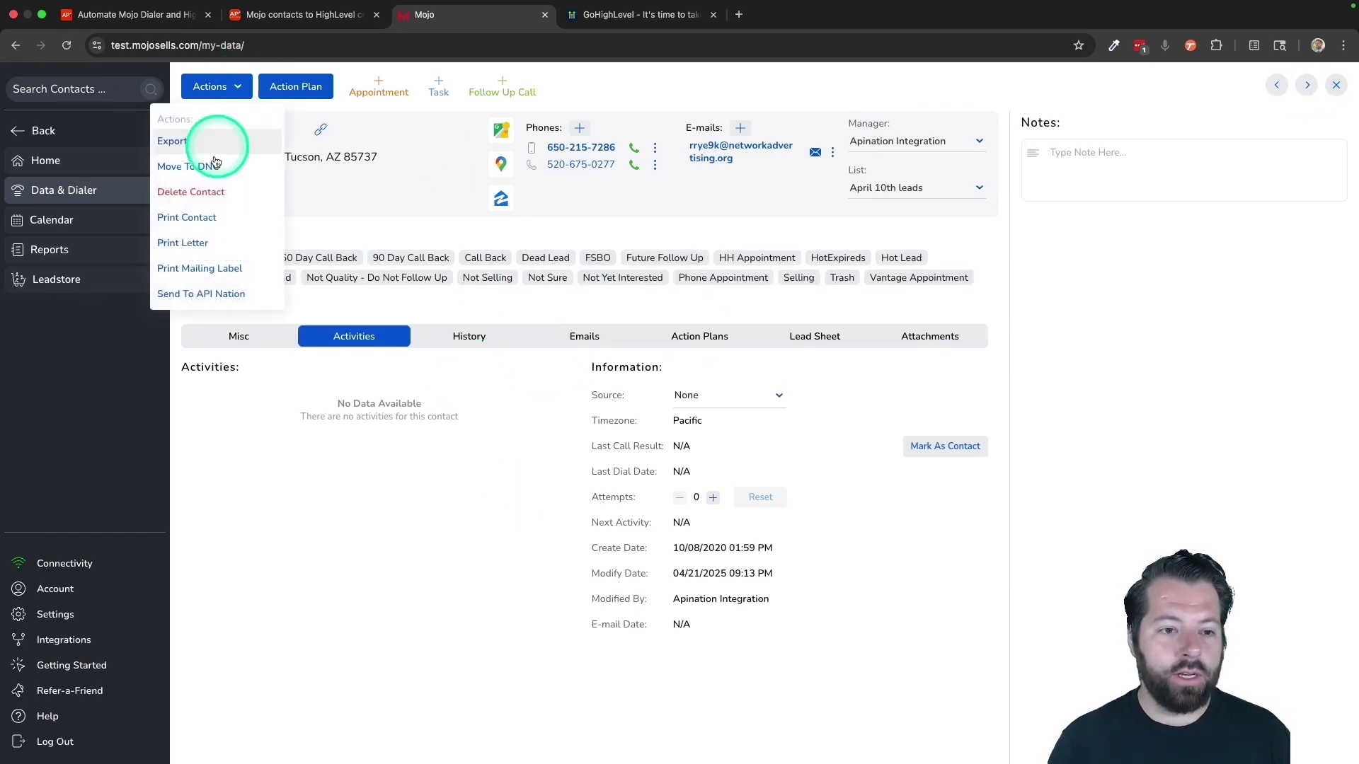
left_click(197, 302)
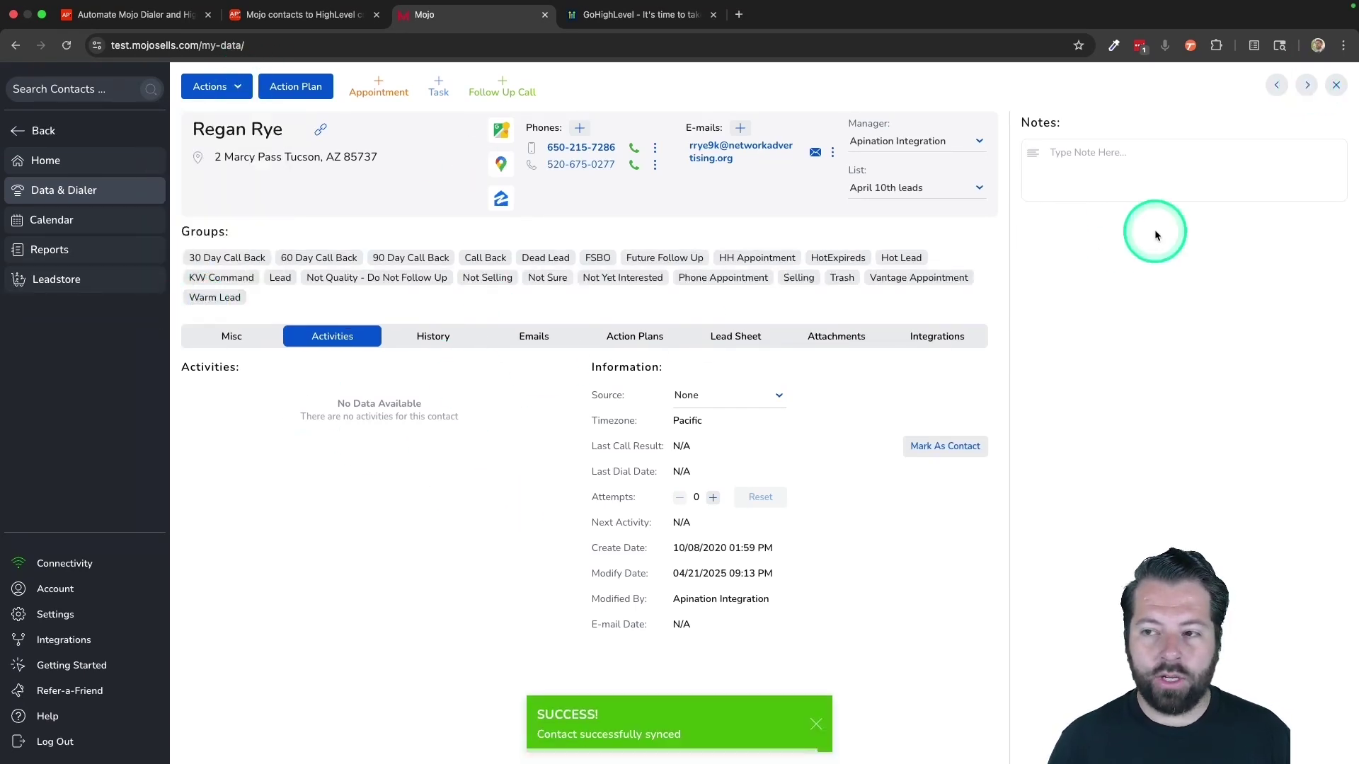
left_click(1308, 87)
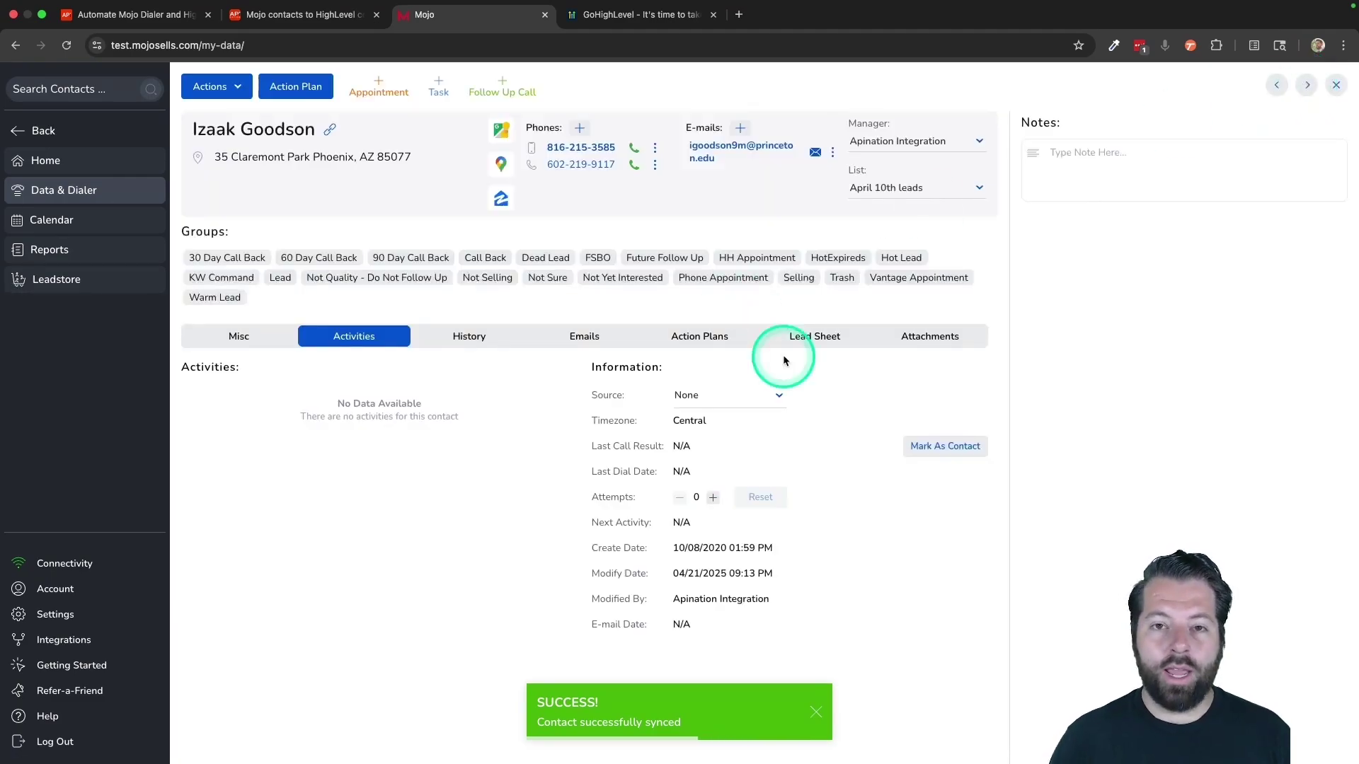